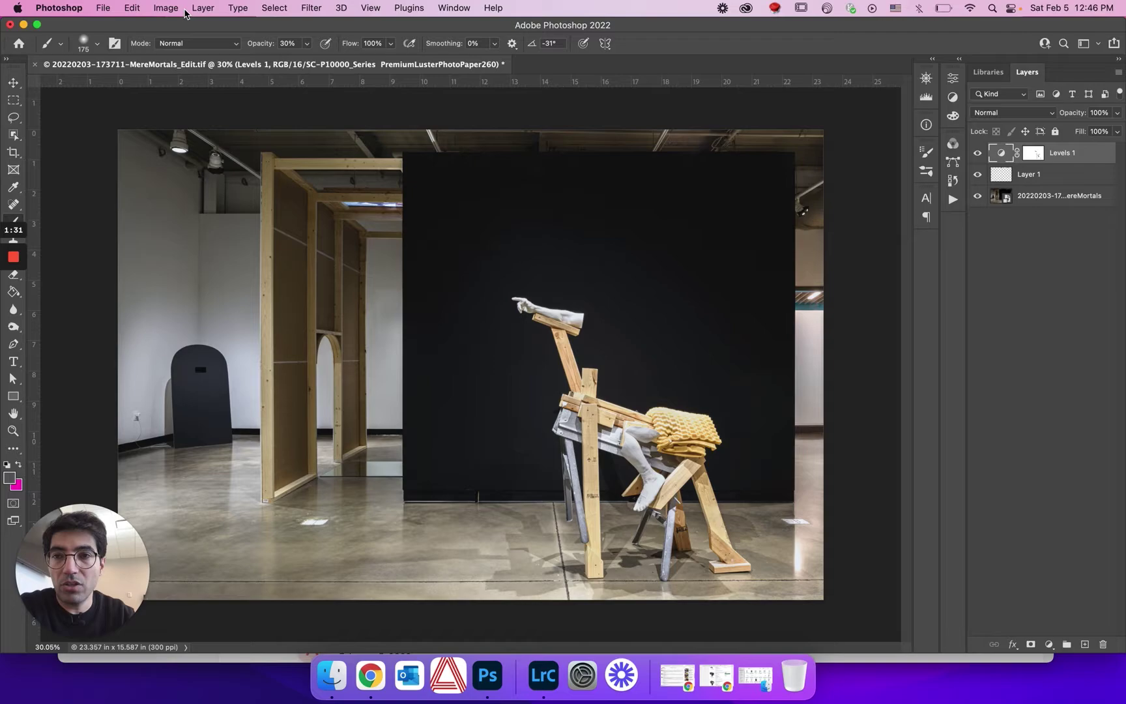
# - Resize the image to 9.5 inches wide at 300 pixels/inch with automatic resampling
pyautogui.click(179, 109)
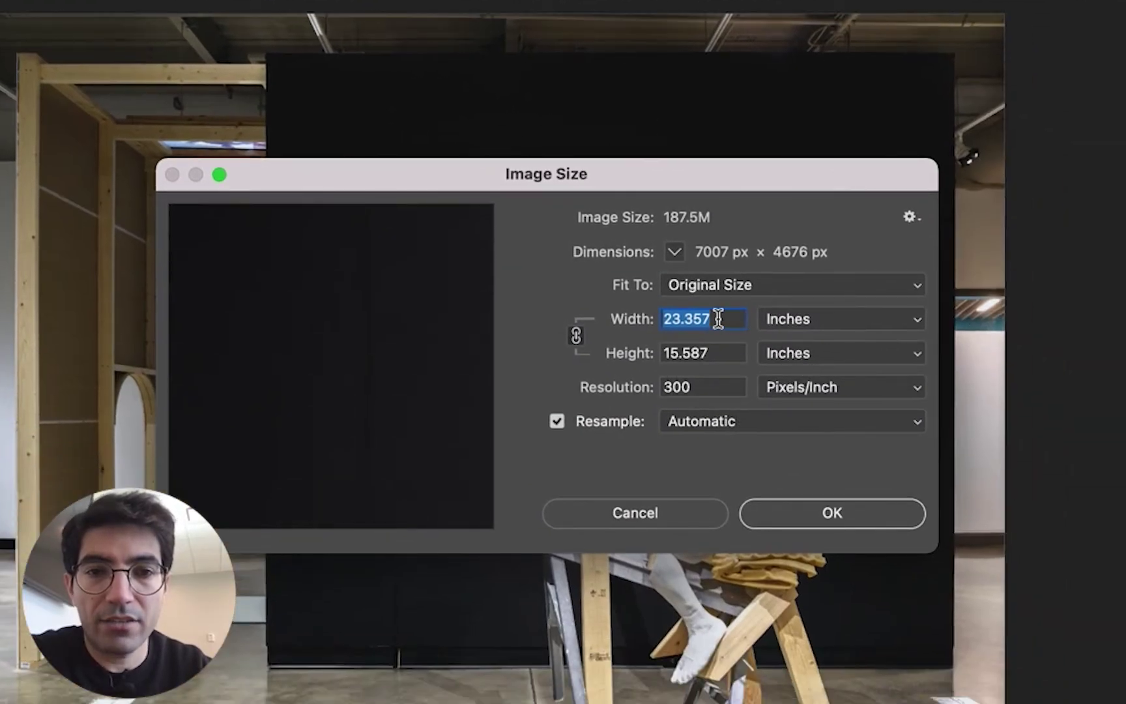
pyautogui.click(718, 319)
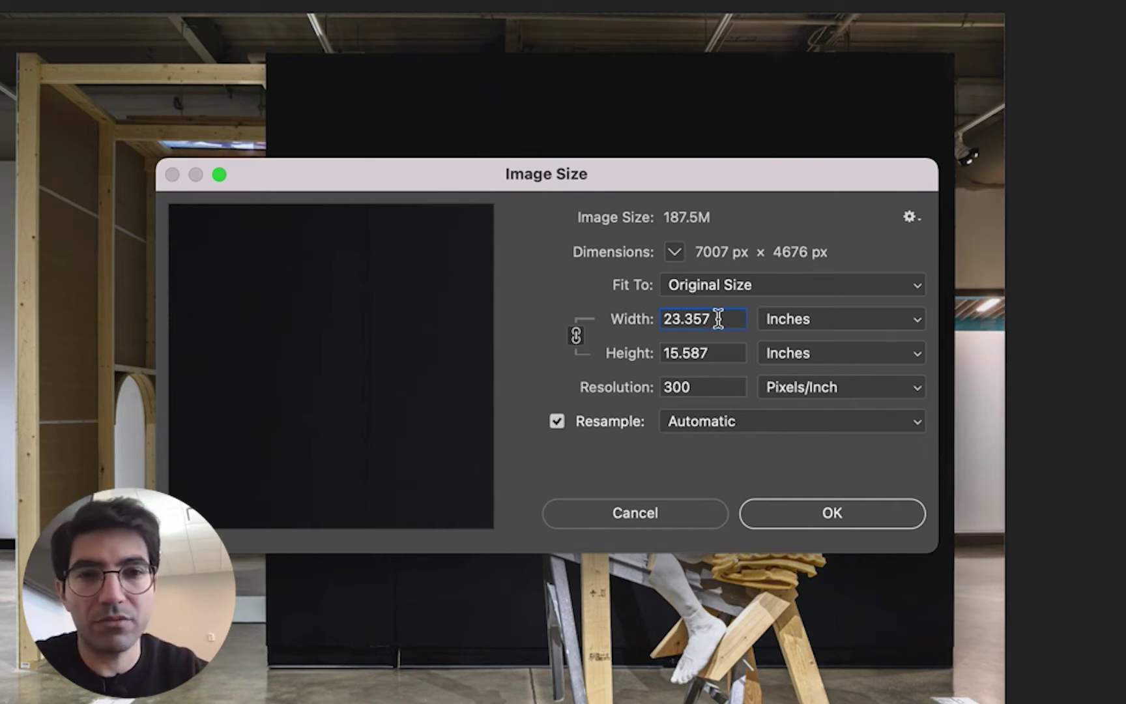
pyautogui.moveTo(718, 318); pyautogui.dragTo(598, 323)
pyautogui.write('9.5')
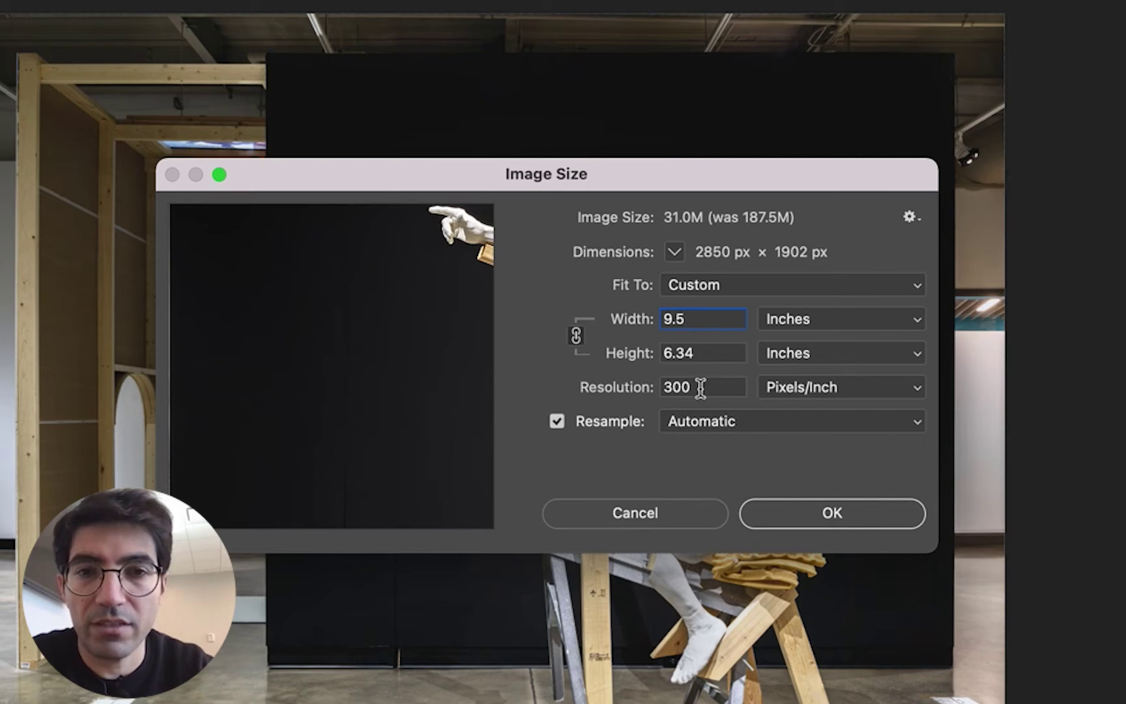
pyautogui.click(830, 524)
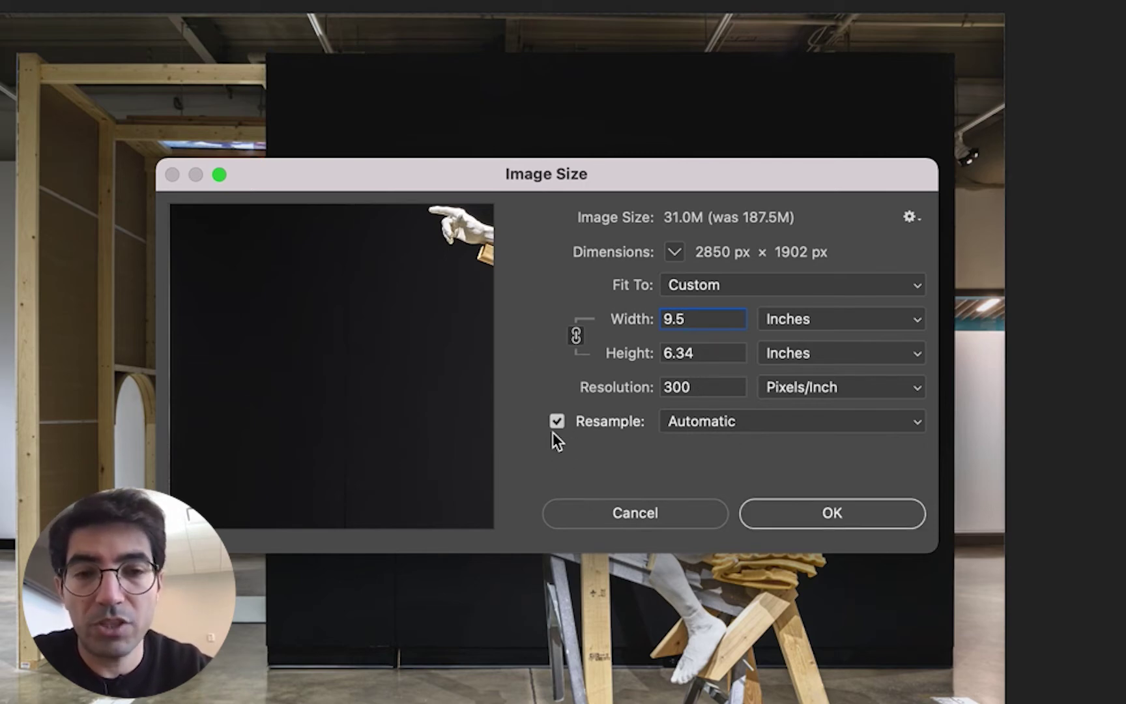
pyautogui.click(795, 523)
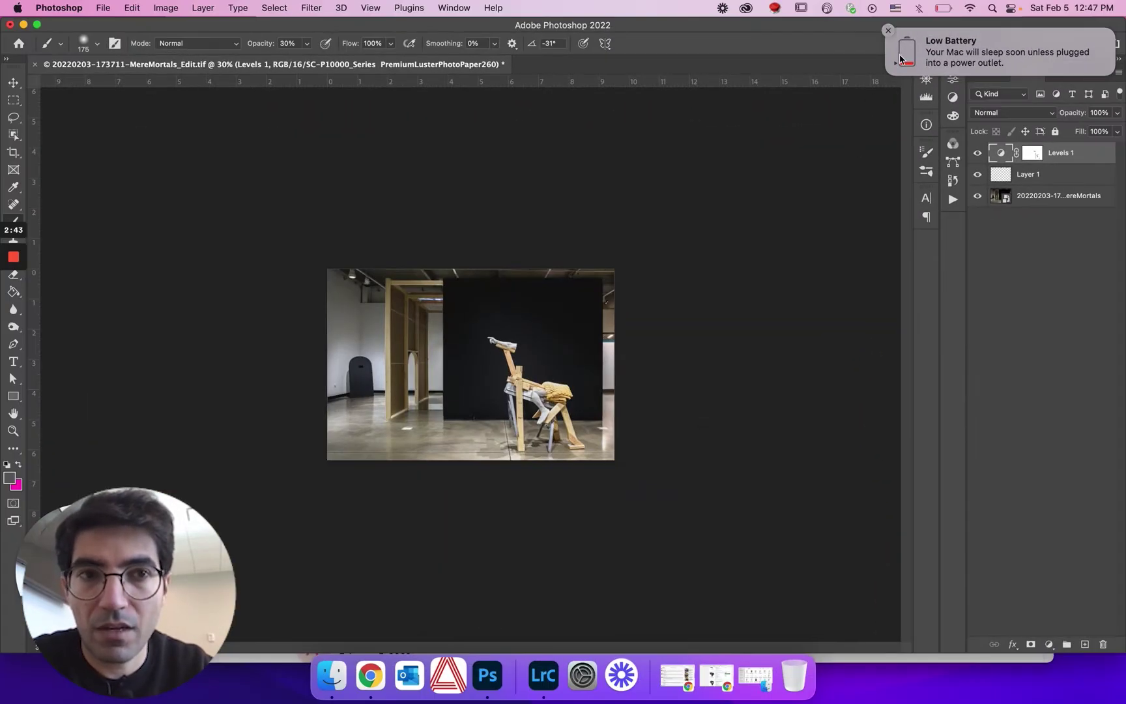
# - Dismiss the low battery notification and set the custom proof condition to simulate SC-P10000_Series PremiumLusterPhotoPaper260
pyautogui.click(891, 33)
pyautogui.scroll(5, 486, 360)
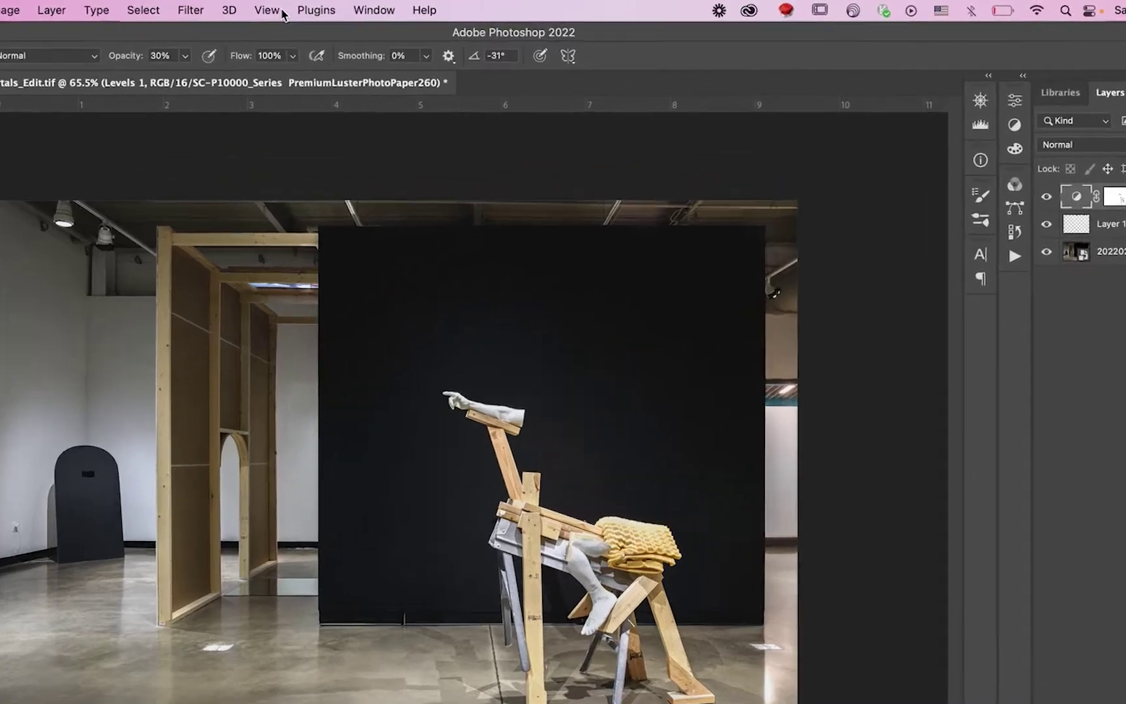
pyautogui.click(373, 13)
pyautogui.moveTo(170, 41)
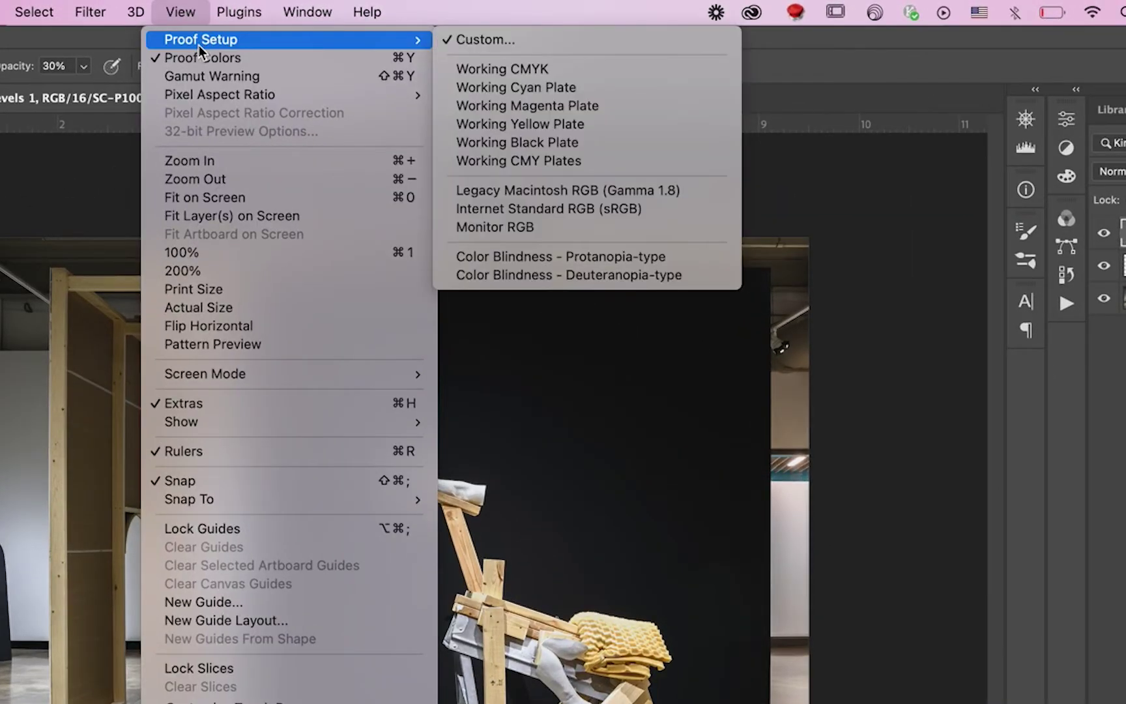
pyautogui.click(486, 40)
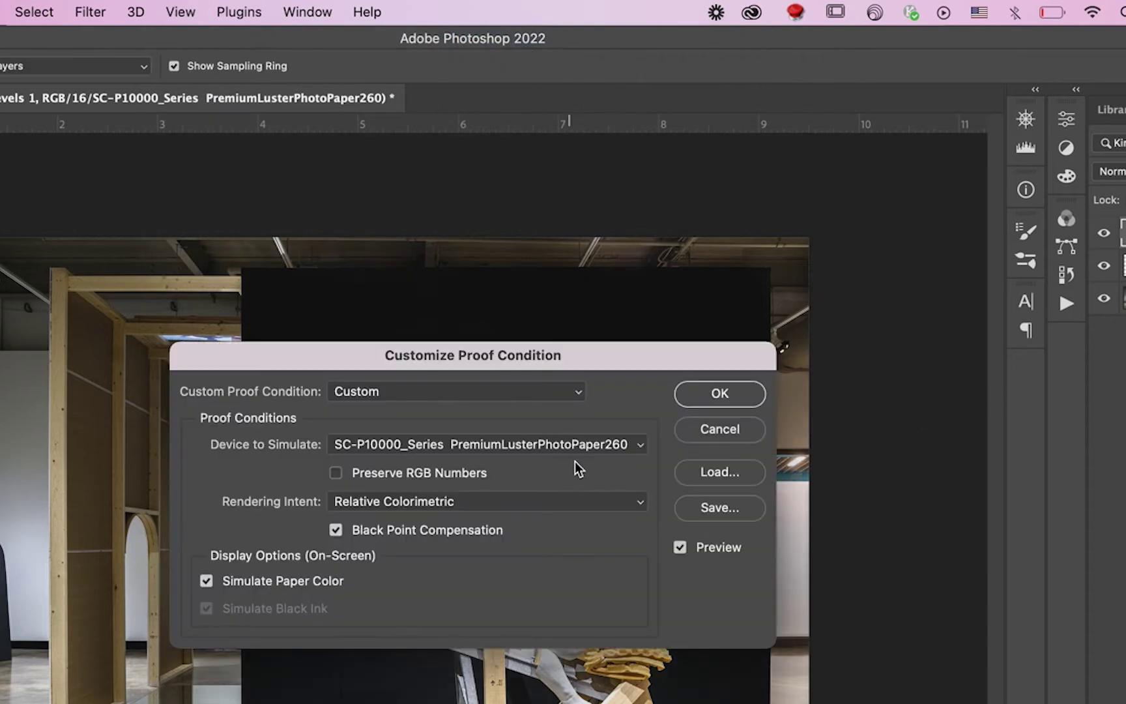
pyautogui.click(581, 448)
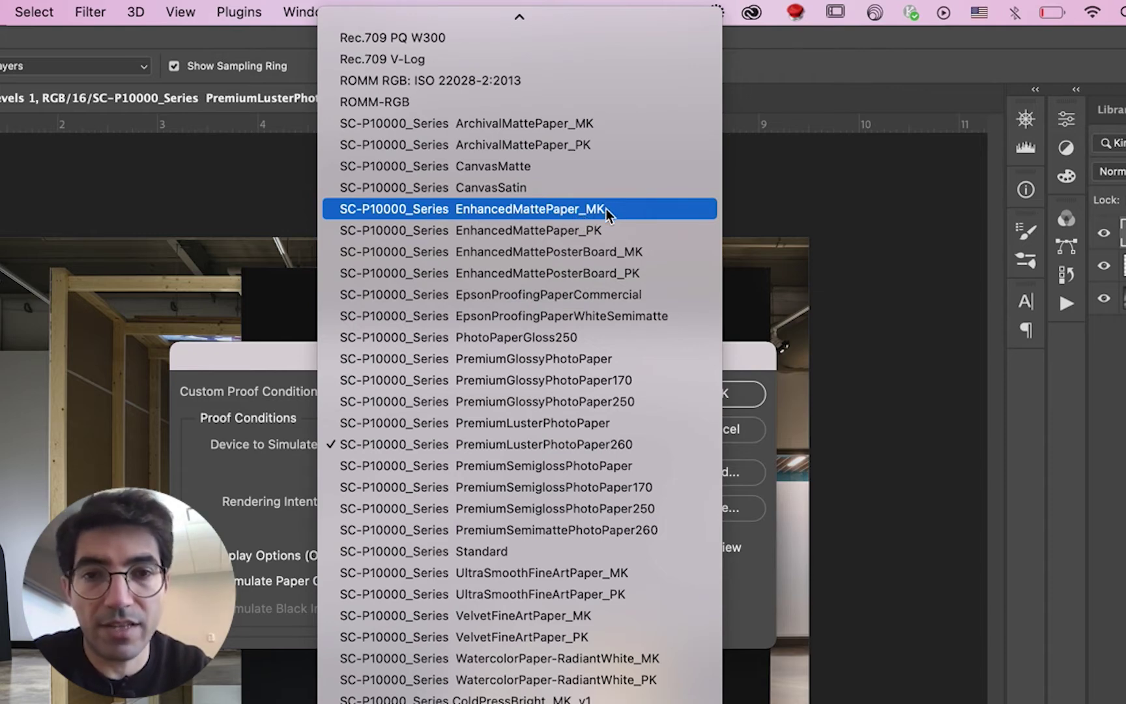
pyautogui.click(531, 453)
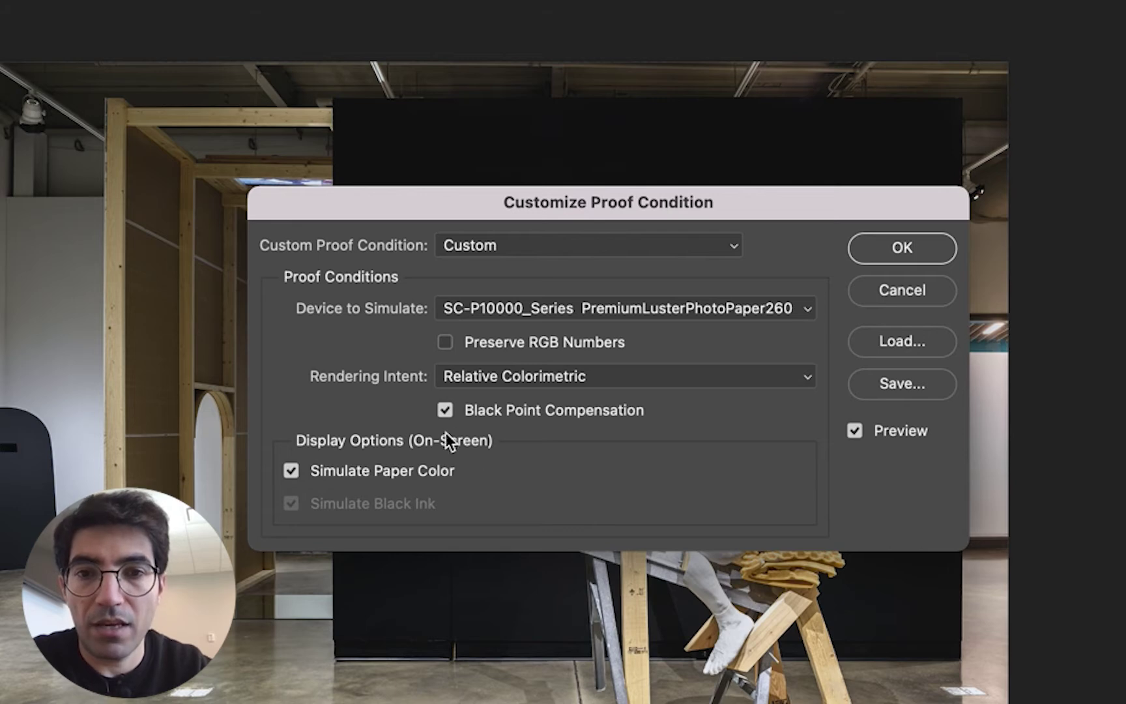
# - Compare the soft proof with Simulate Paper Color off and on, leave it enabled, and apply the proof condition
pyautogui.click(291, 474)
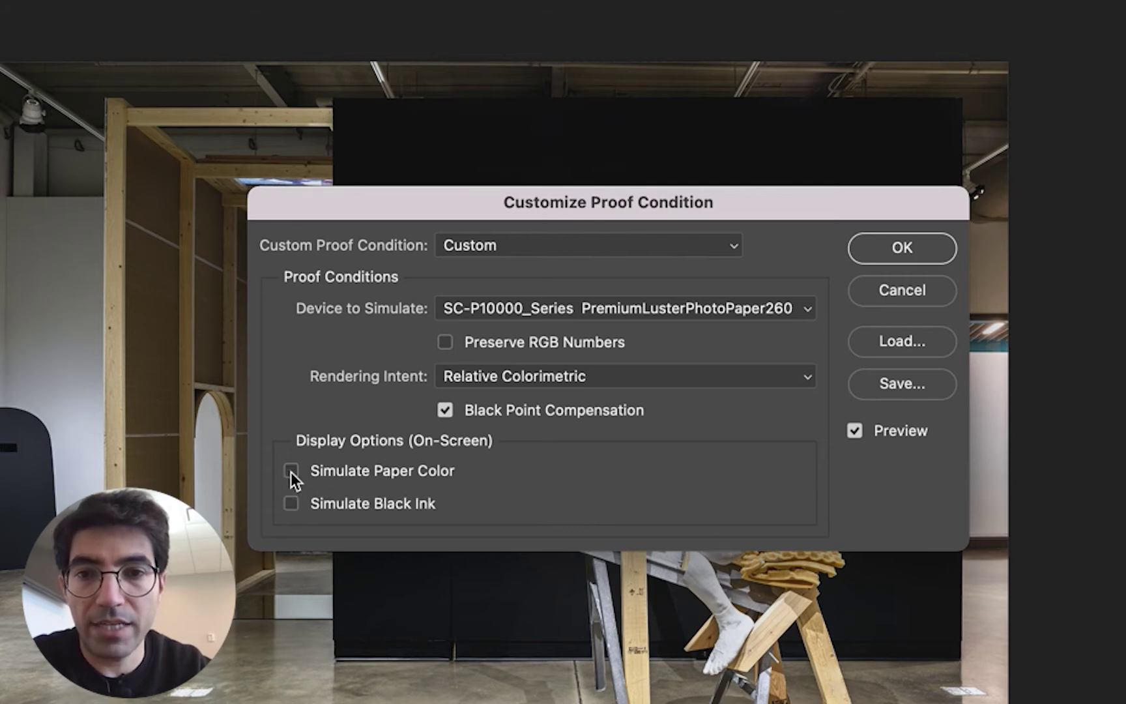
pyautogui.click(291, 474)
pyautogui.click(291, 474)
pyautogui.click(291, 473)
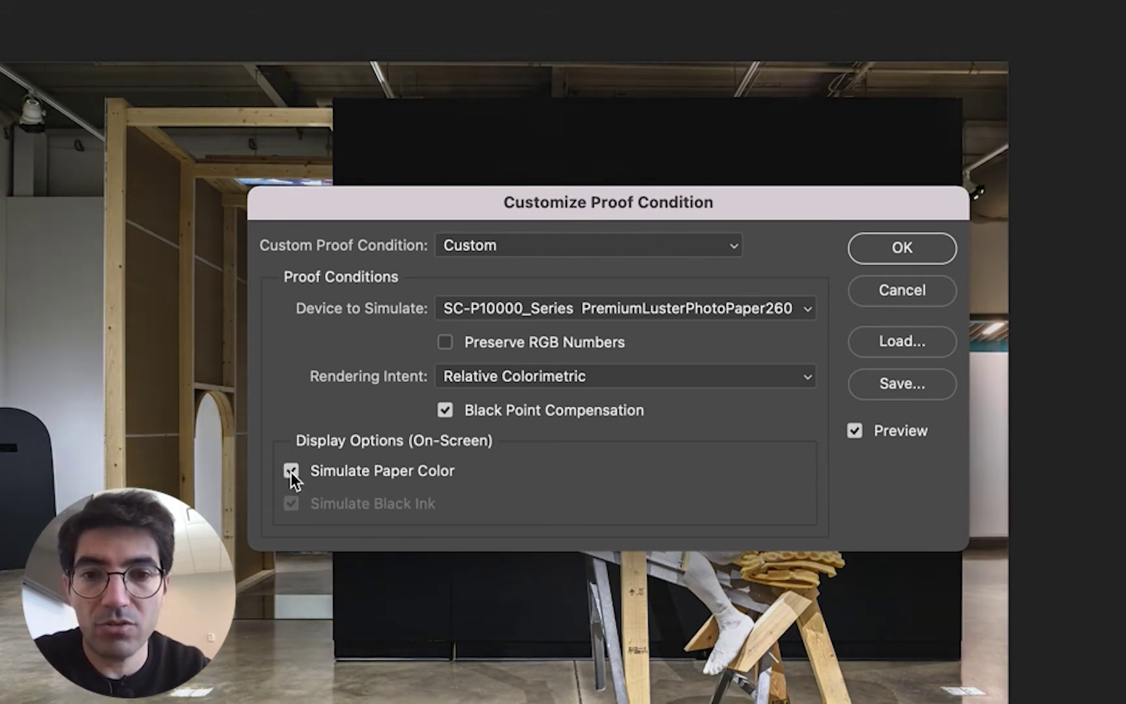
pyautogui.click(291, 474)
pyautogui.click(291, 474)
pyautogui.click(908, 260)
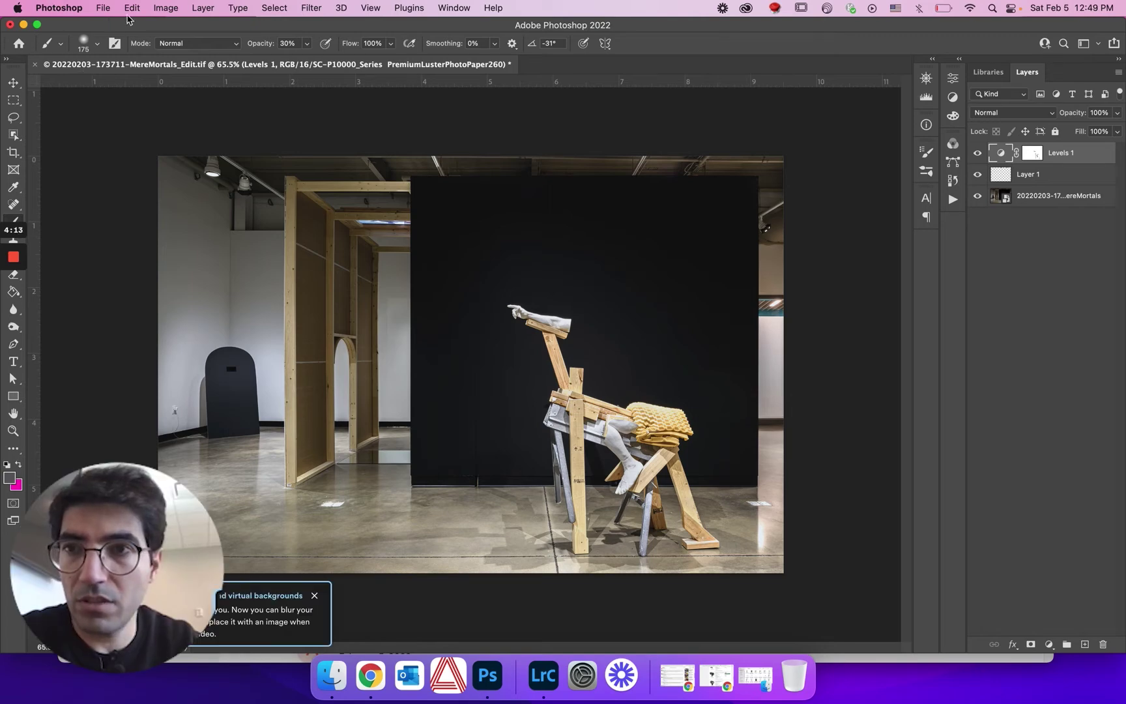
# - In the print setup, set color handling to Photoshop Manages Colors with the SC-P10000_Series PremiumLusterPhotoPaper260 printer profile
pyautogui.click(101, 9)
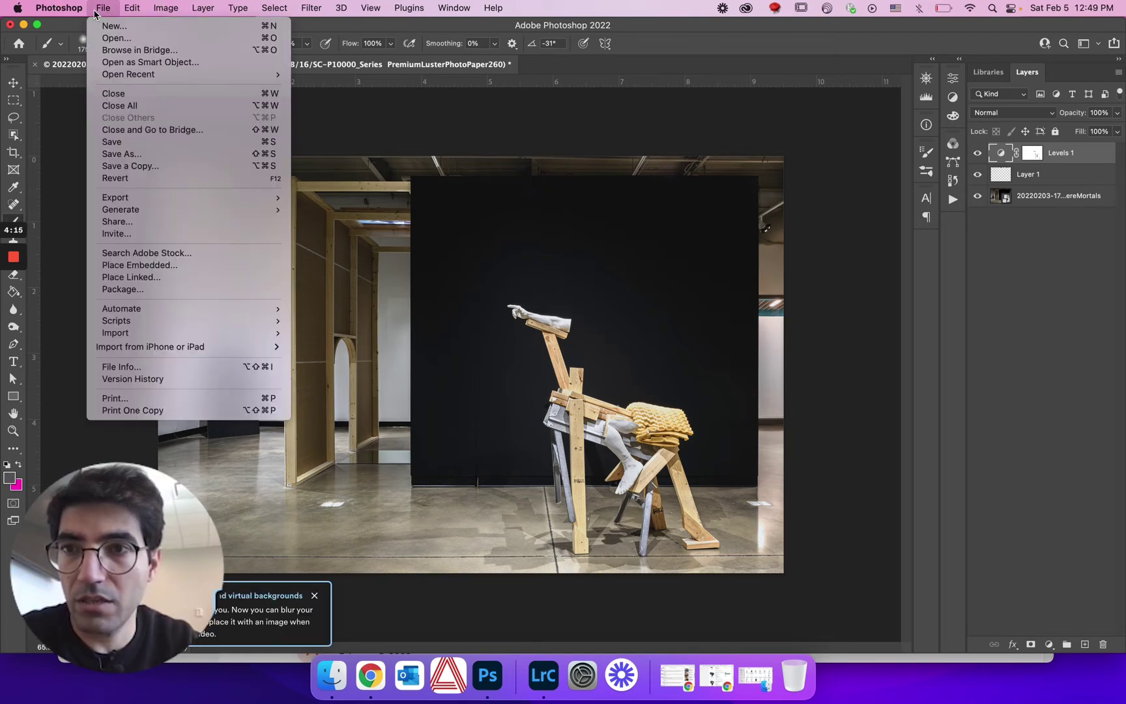
pyautogui.click(141, 399)
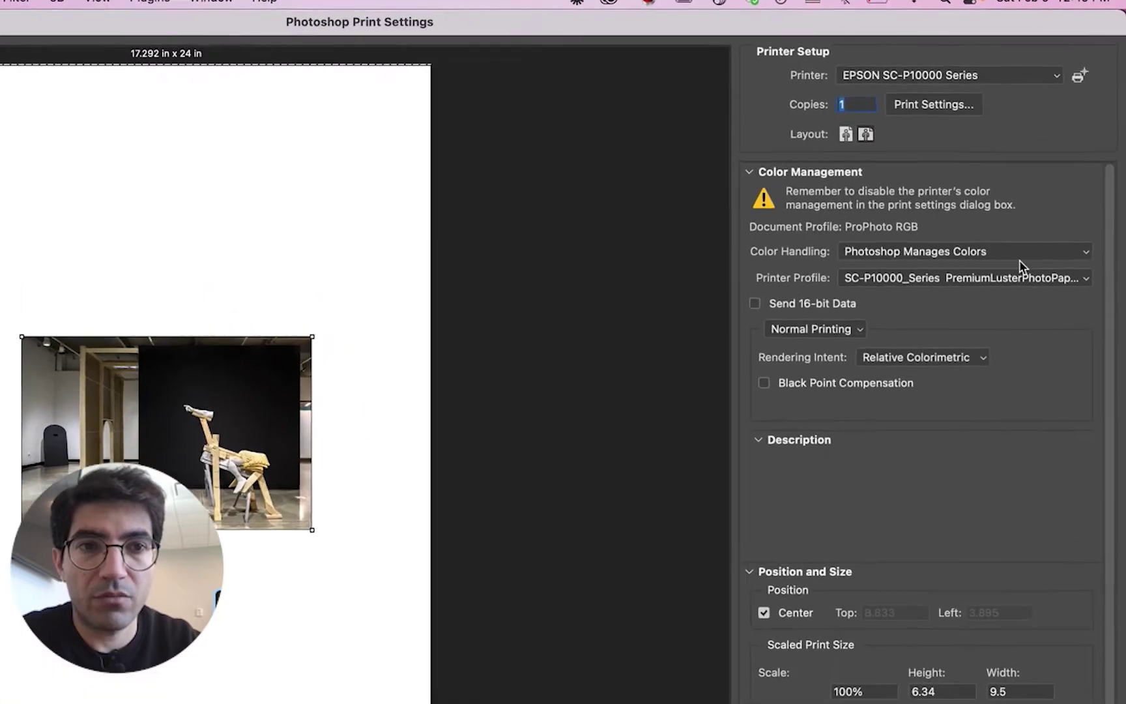
pyautogui.moveTo(883, 259)
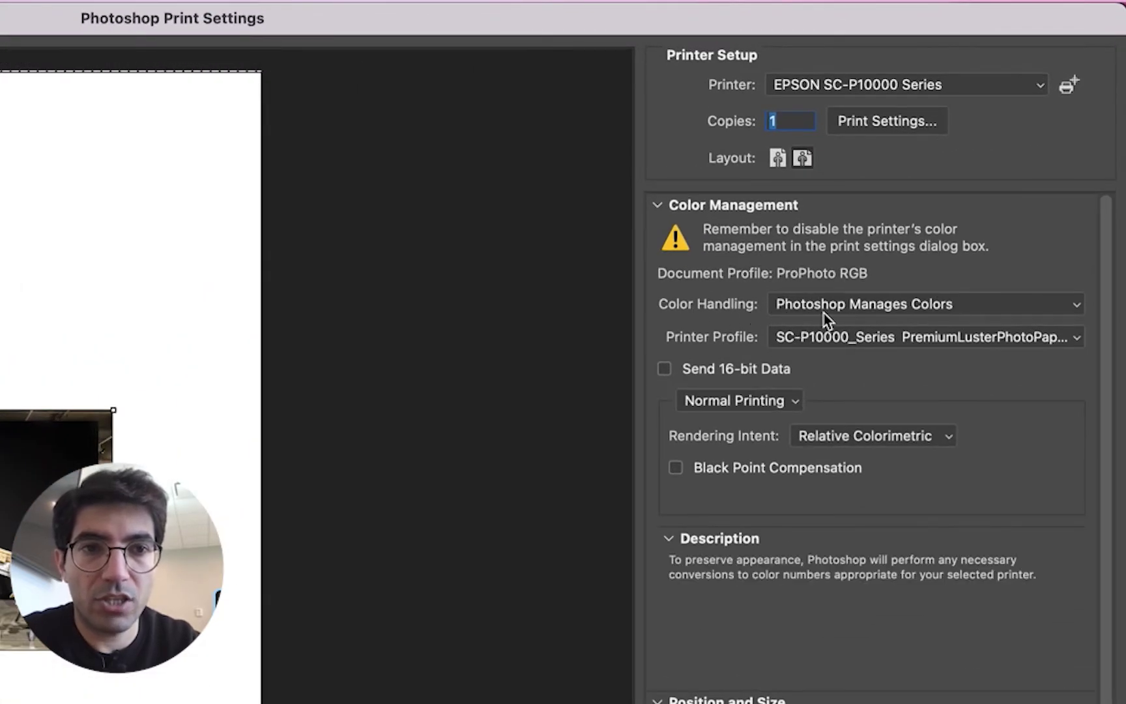
pyautogui.click(824, 314)
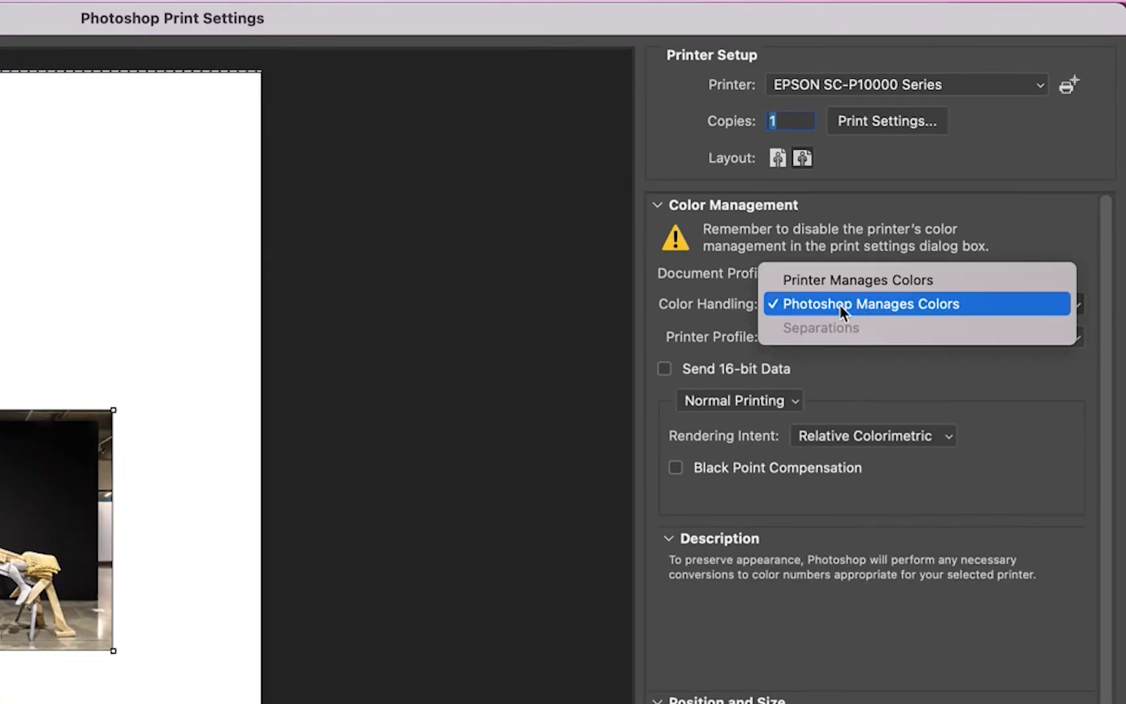
pyautogui.click(918, 304)
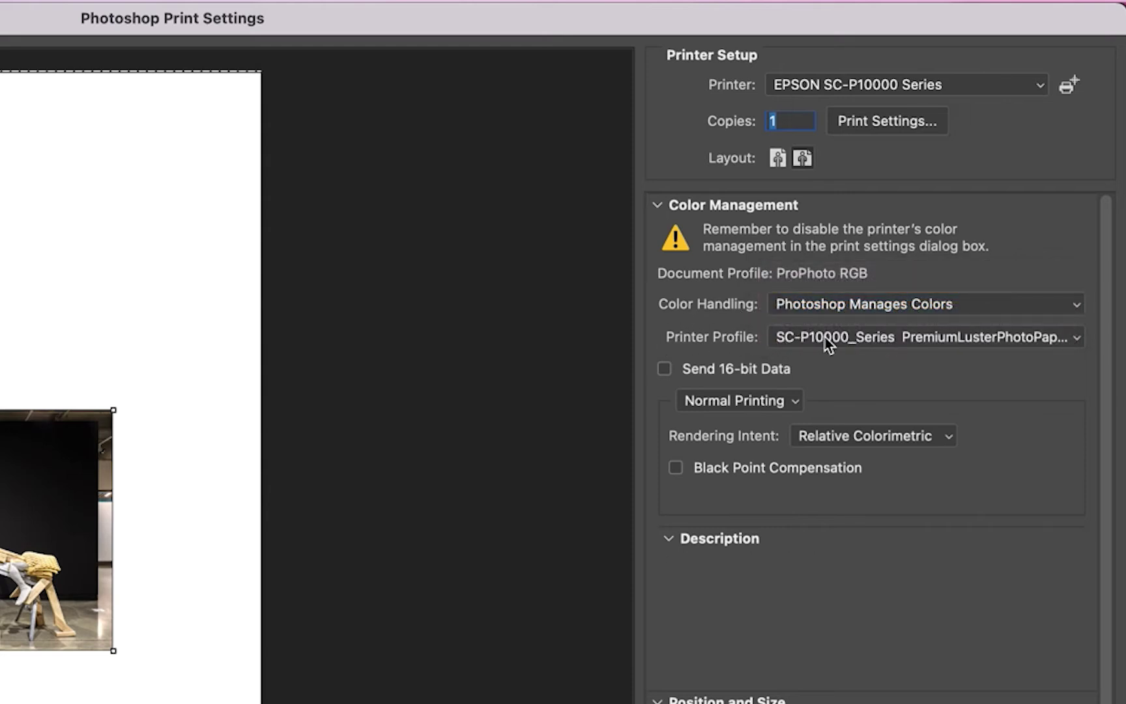
pyautogui.click(864, 337)
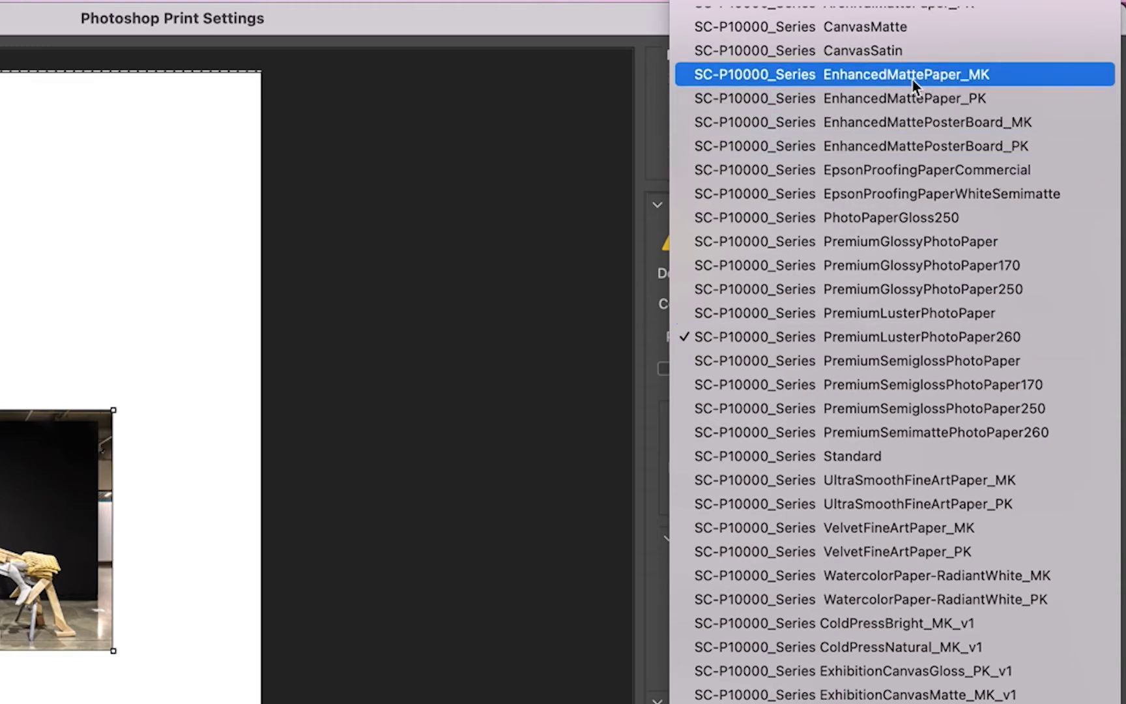
pyautogui.click(945, 337)
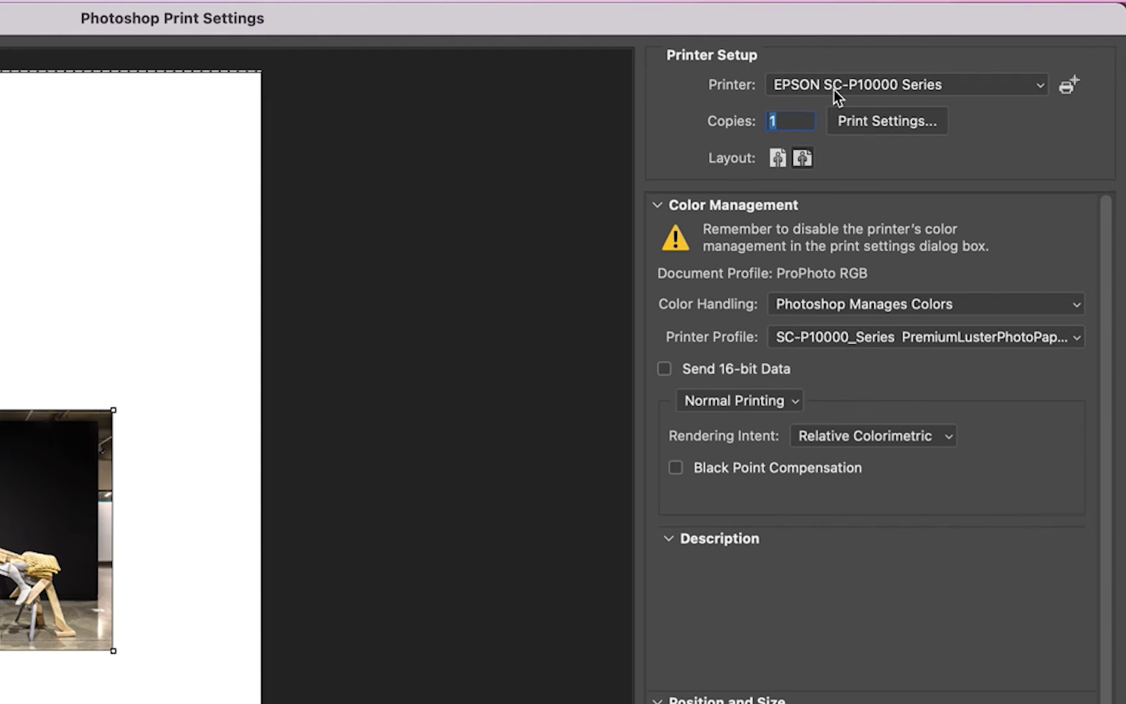
# - Choose the EPSON SC-P10000 Series printer and set its paper size to US Letter (Sheet - Centering), 8.50 by 11.00 inches
pyautogui.click(890, 88)
pyautogui.click(895, 93)
pyautogui.click(890, 125)
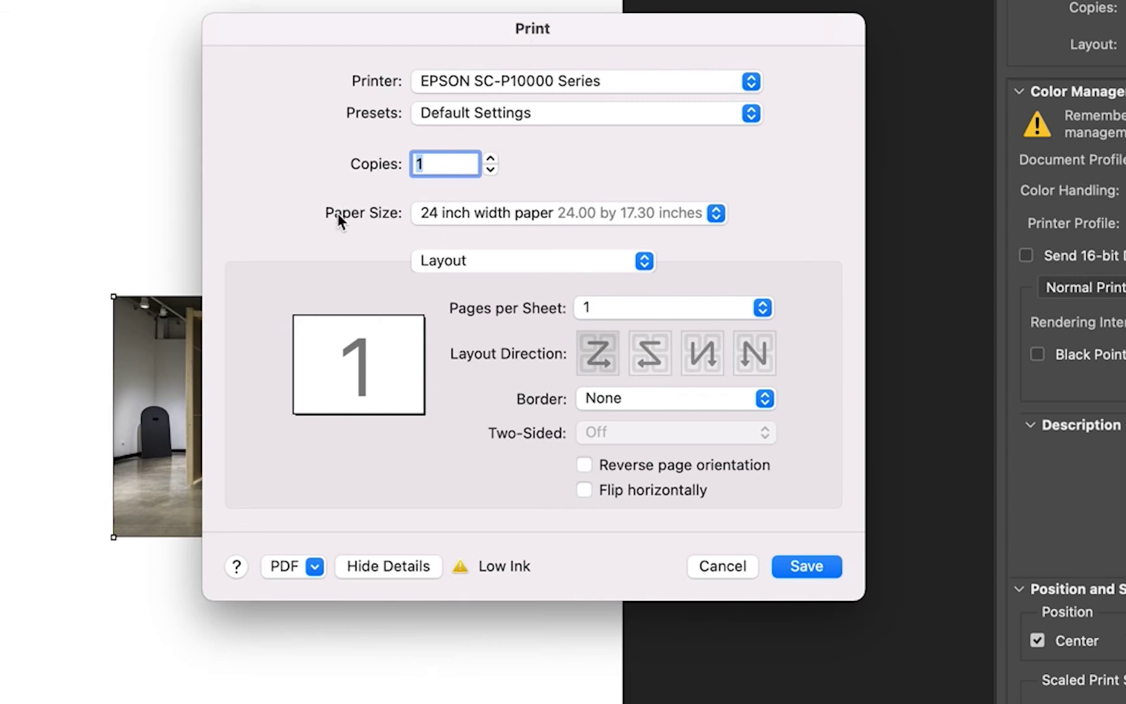
pyautogui.click(498, 213)
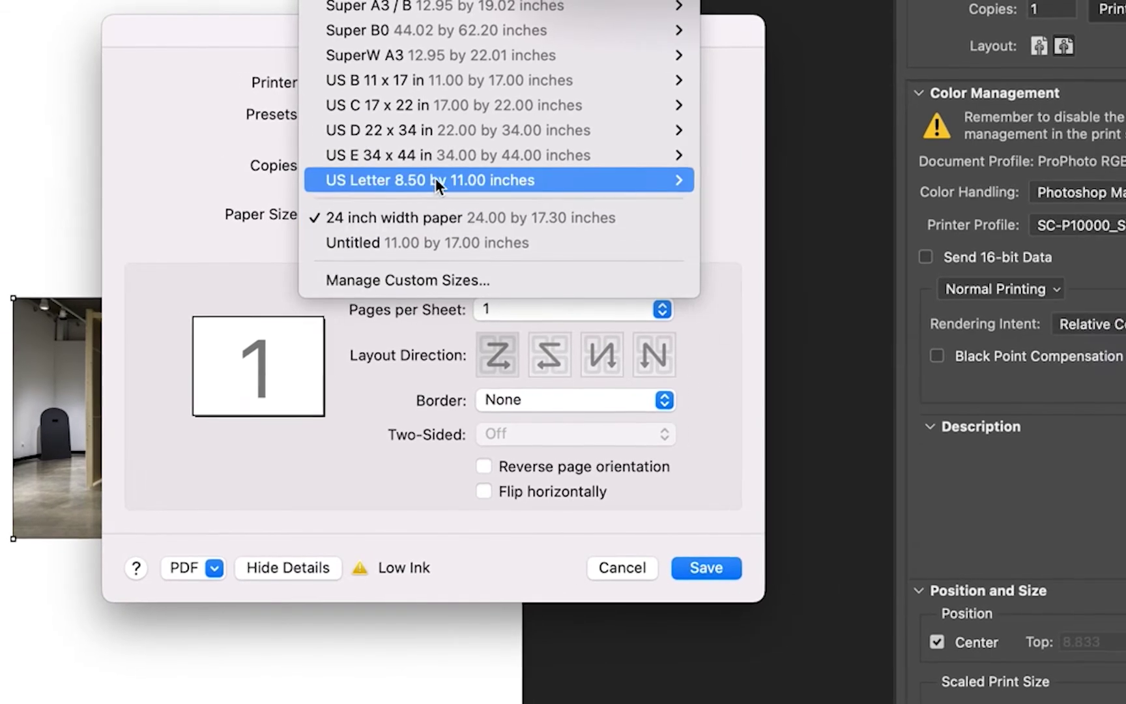
pyautogui.moveTo(538, 178)
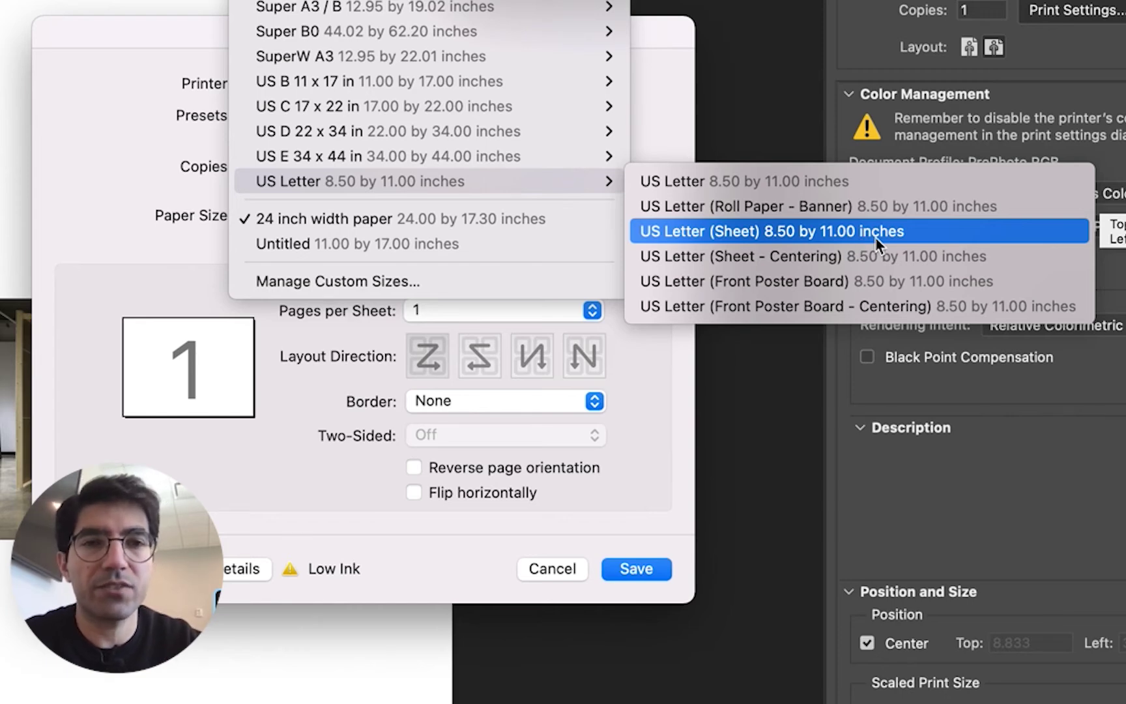
pyautogui.click(844, 261)
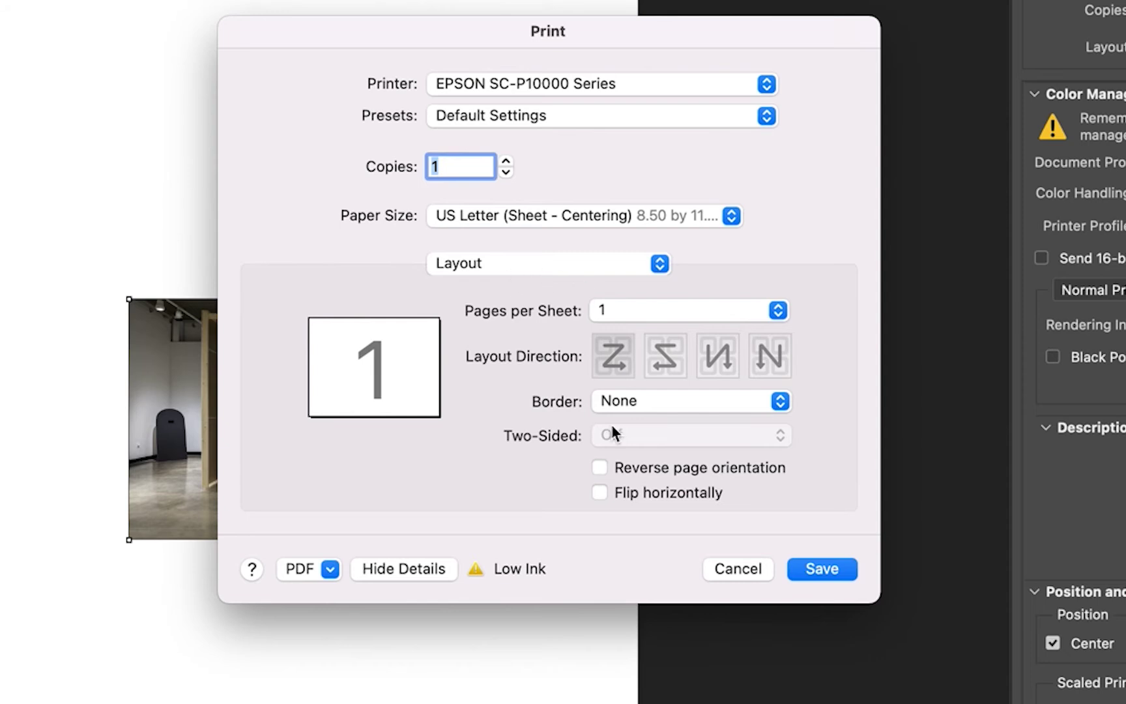
# - Review the printer's Color Matching, Paper Handling and Cover Page options
pyautogui.click(563, 265)
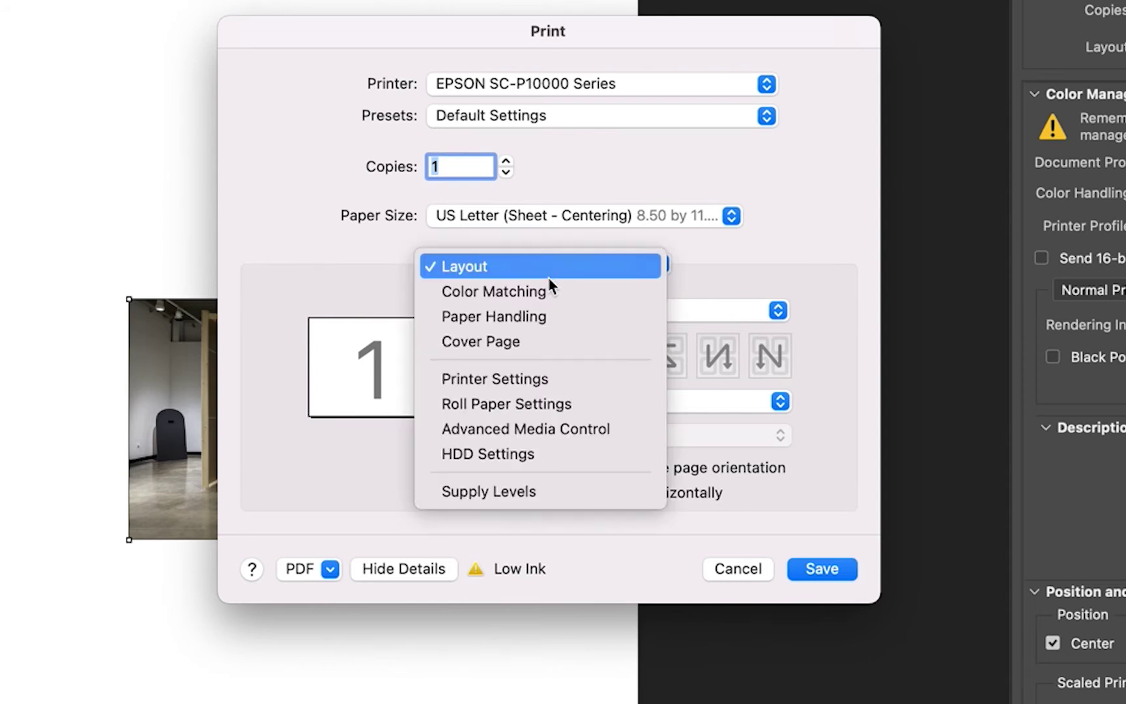
pyautogui.click(549, 281)
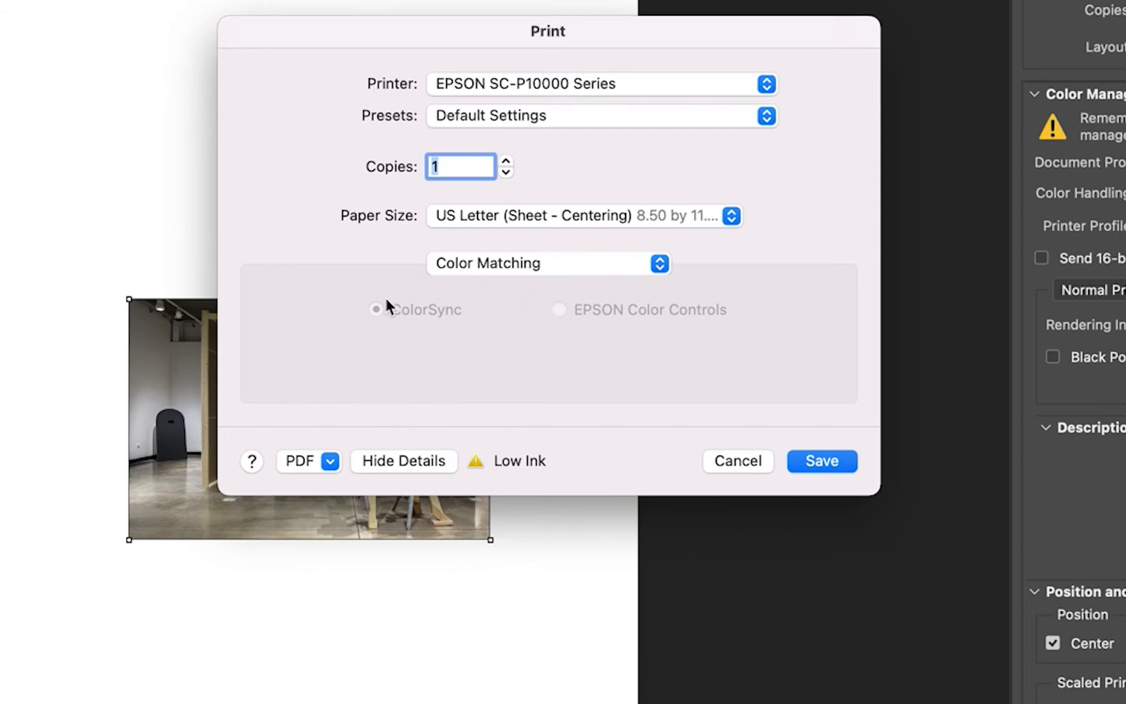
pyautogui.click(492, 261)
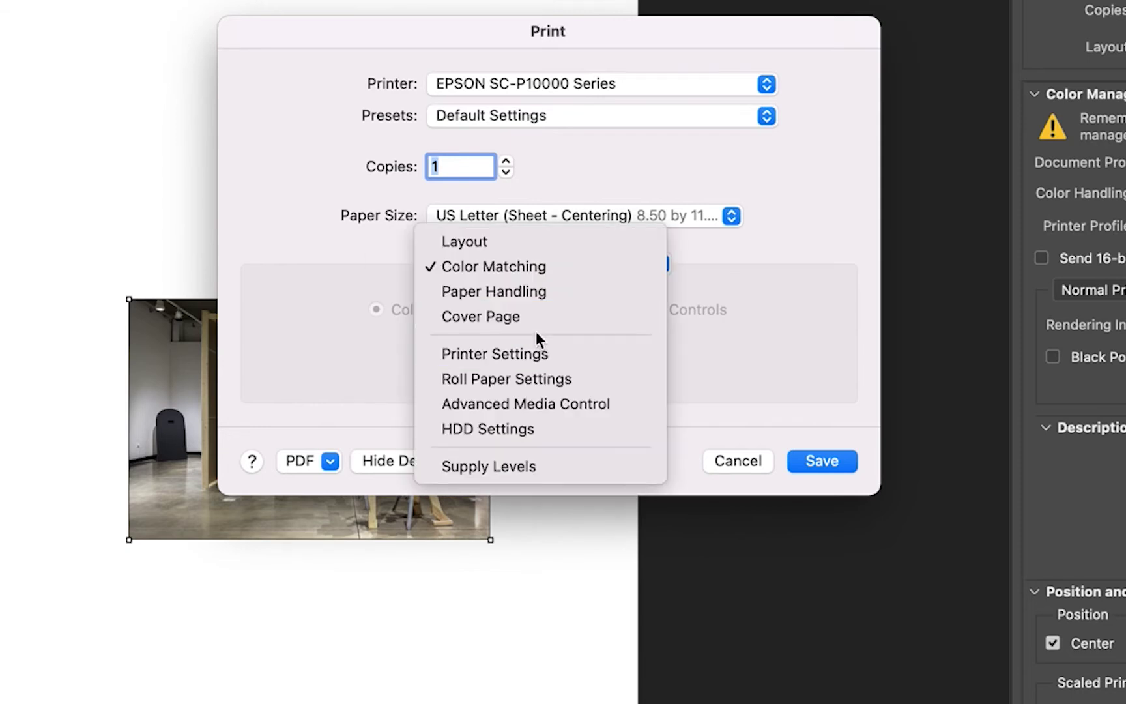
pyautogui.click(542, 291)
pyautogui.click(554, 263)
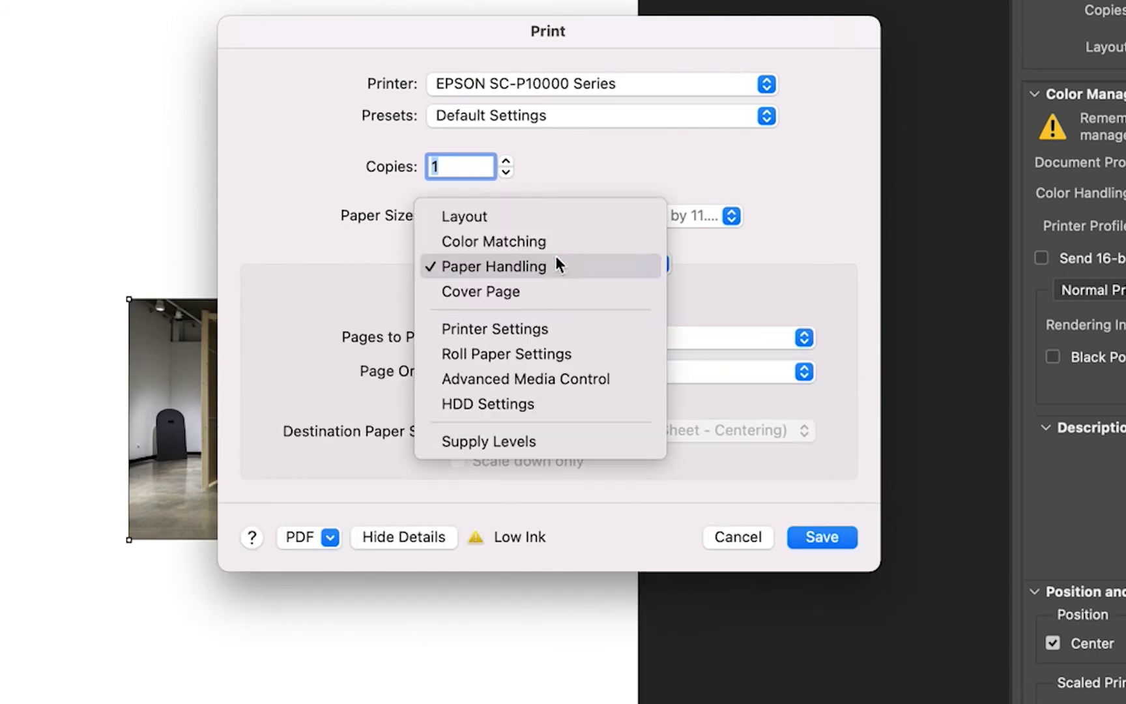
pyautogui.click(537, 292)
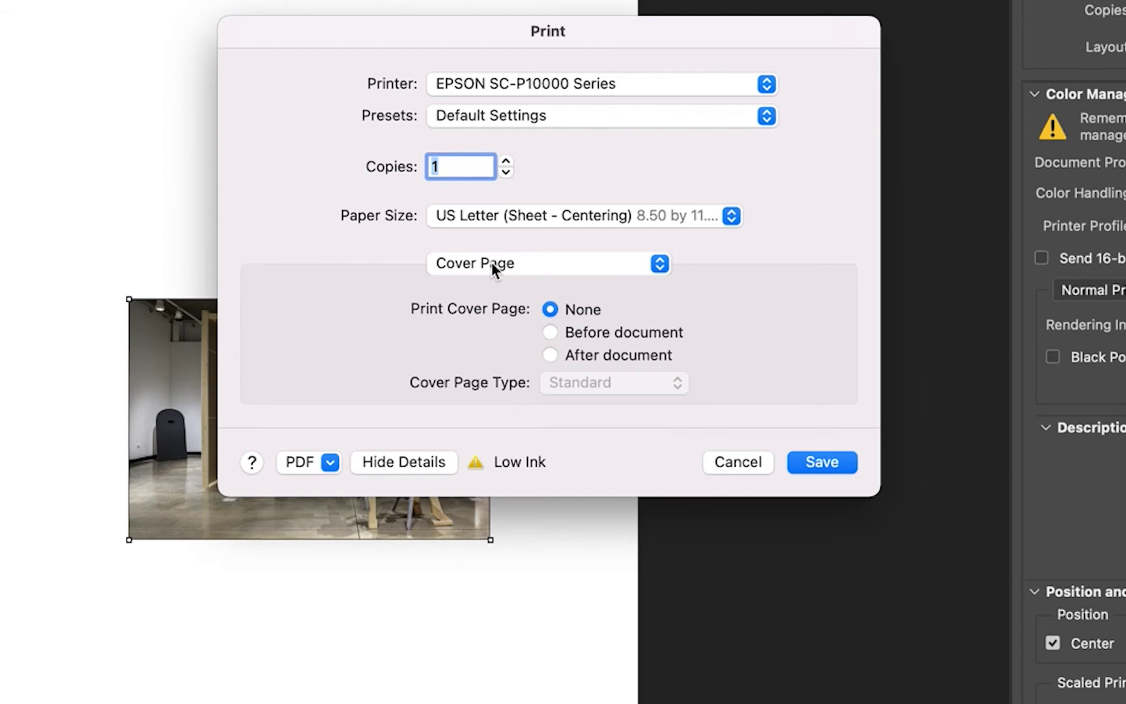
# - In the printer settings, set the media type to Premium Luster Photo Paper (260)
pyautogui.click(494, 269)
pyautogui.click(490, 307)
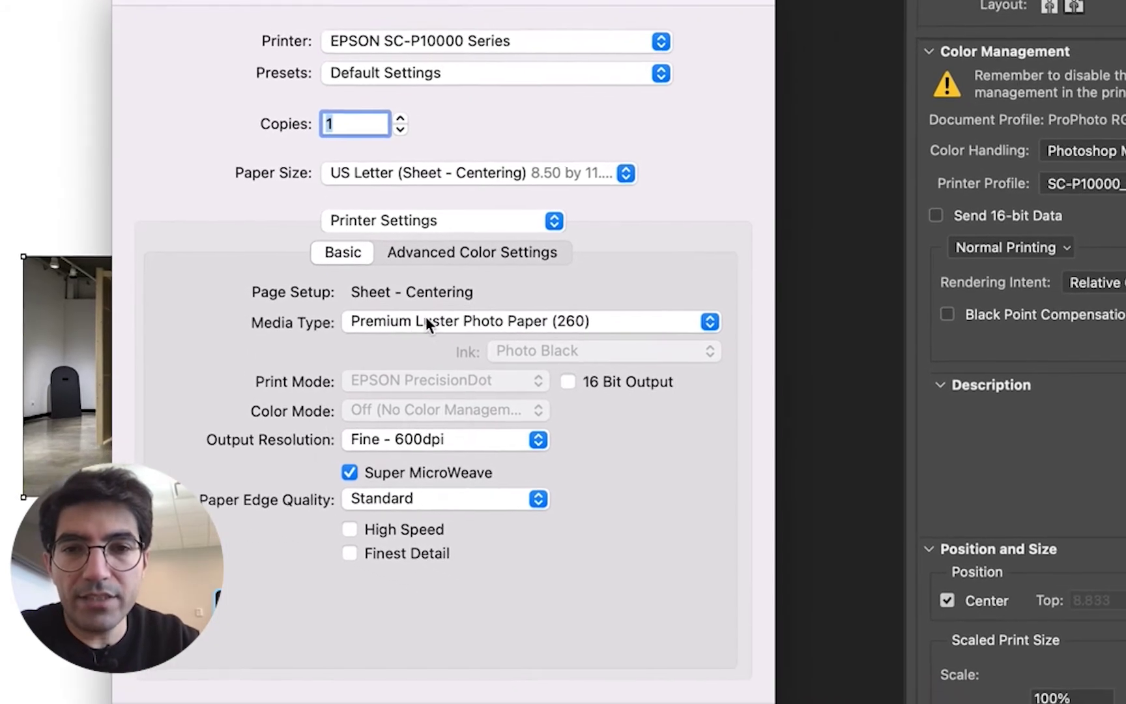
pyautogui.click(427, 322)
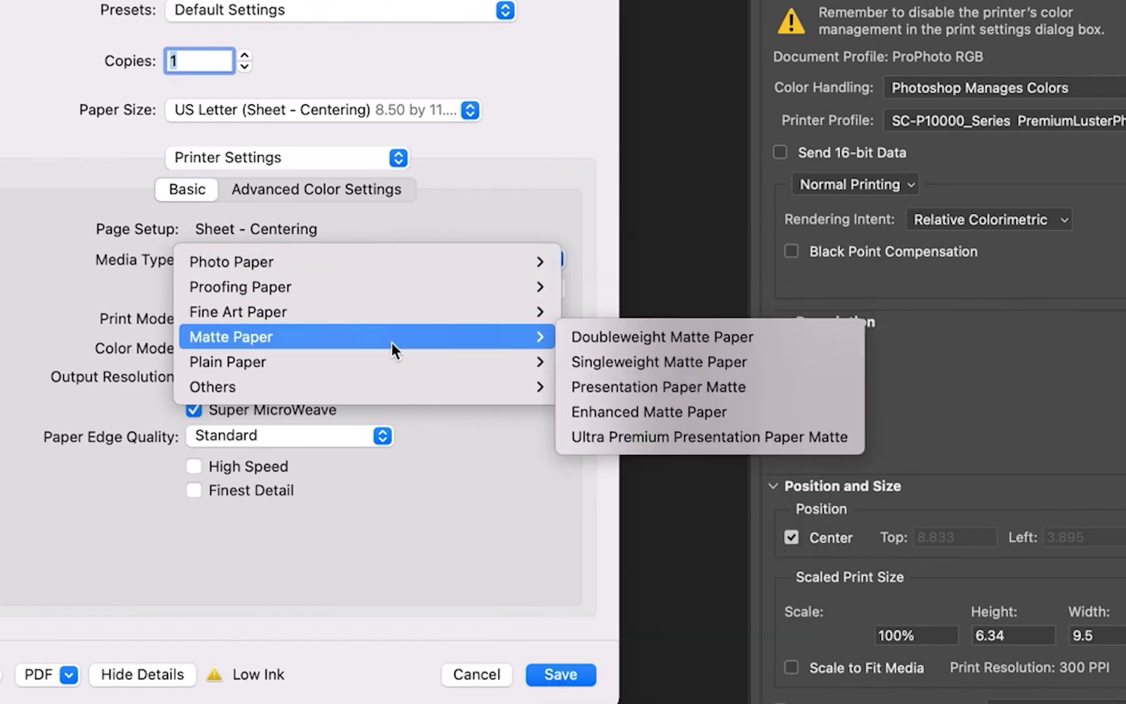
pyautogui.moveTo(499, 337)
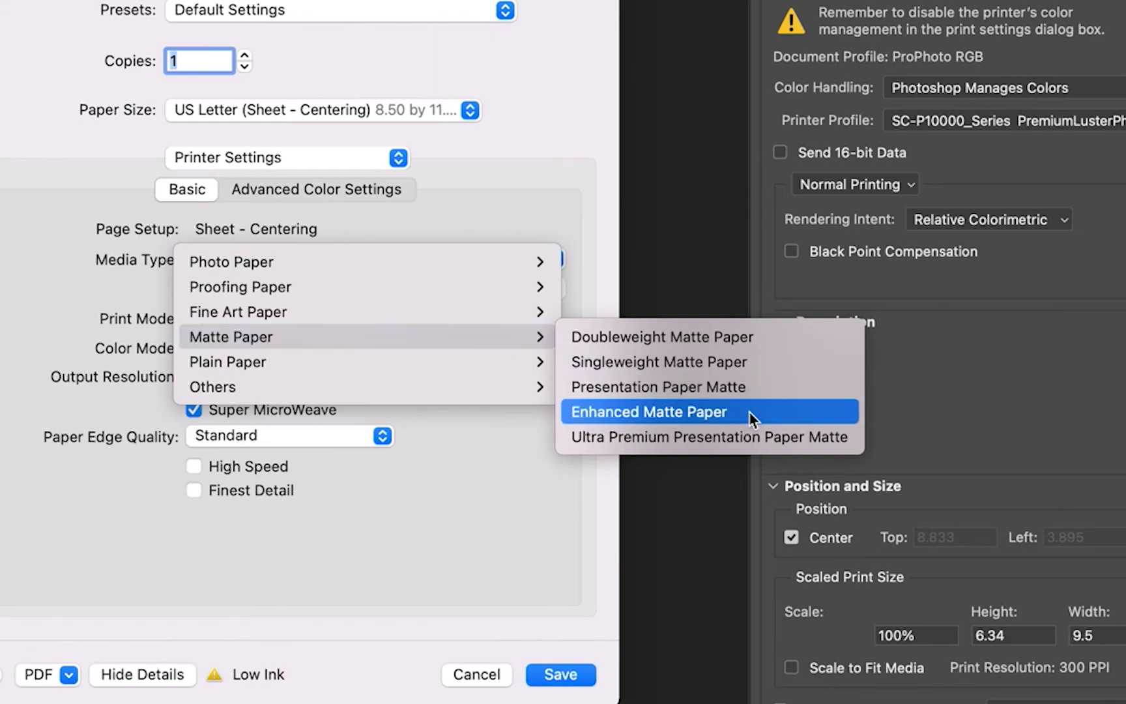
pyautogui.moveTo(402, 254)
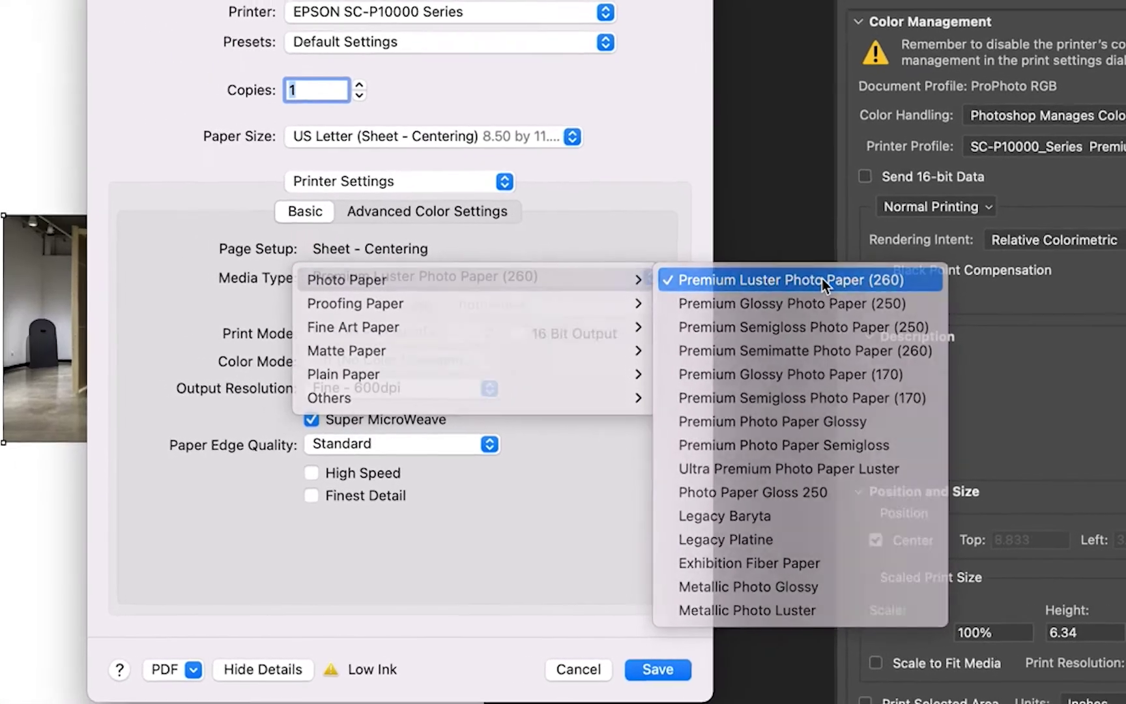
pyautogui.click(695, 261)
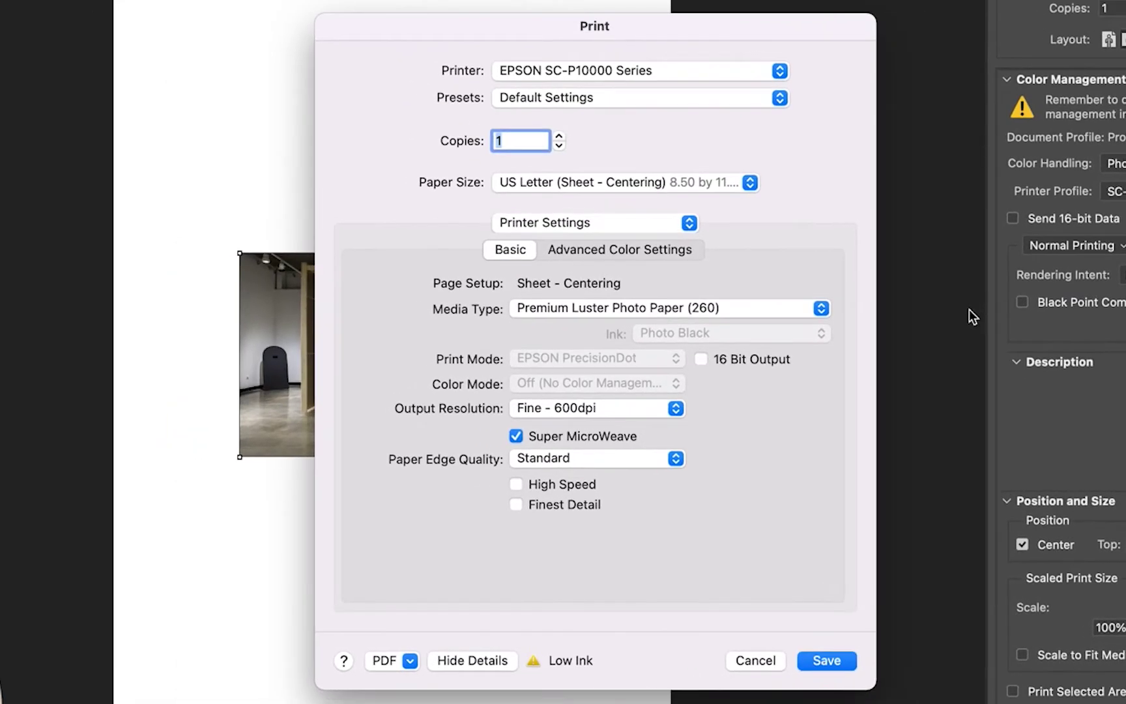
# - Review the output resolution choices for the luster paper, keeping Fine - 600dpi
pyautogui.click(567, 406)
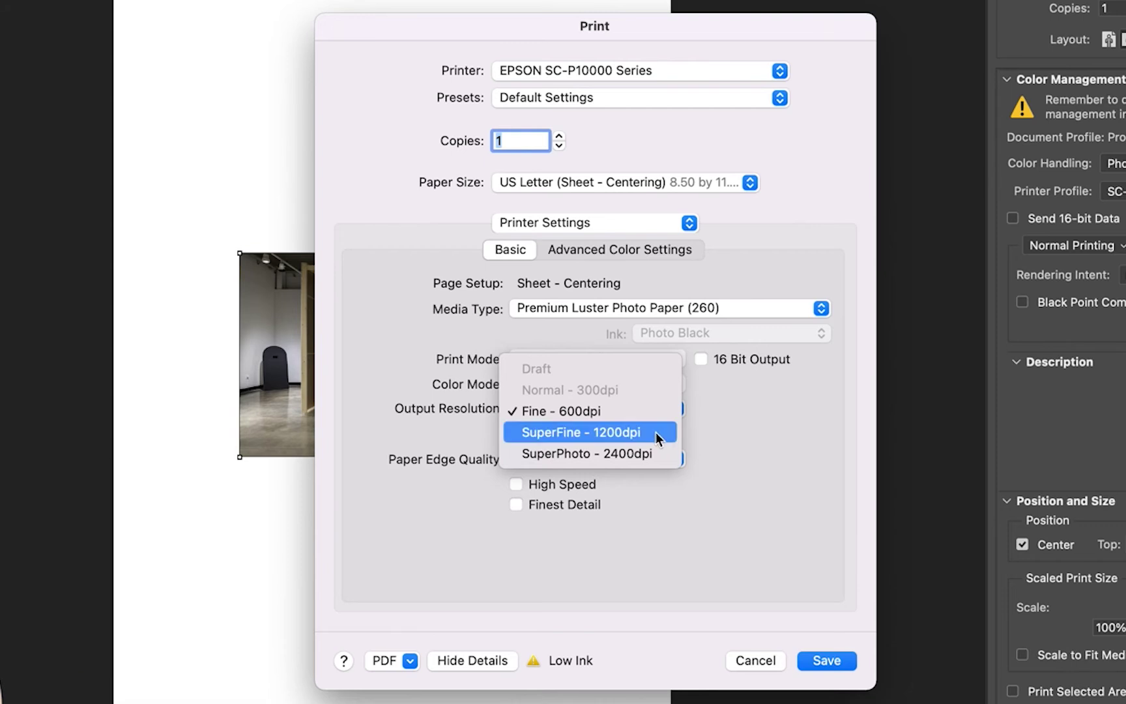
pyautogui.click(739, 435)
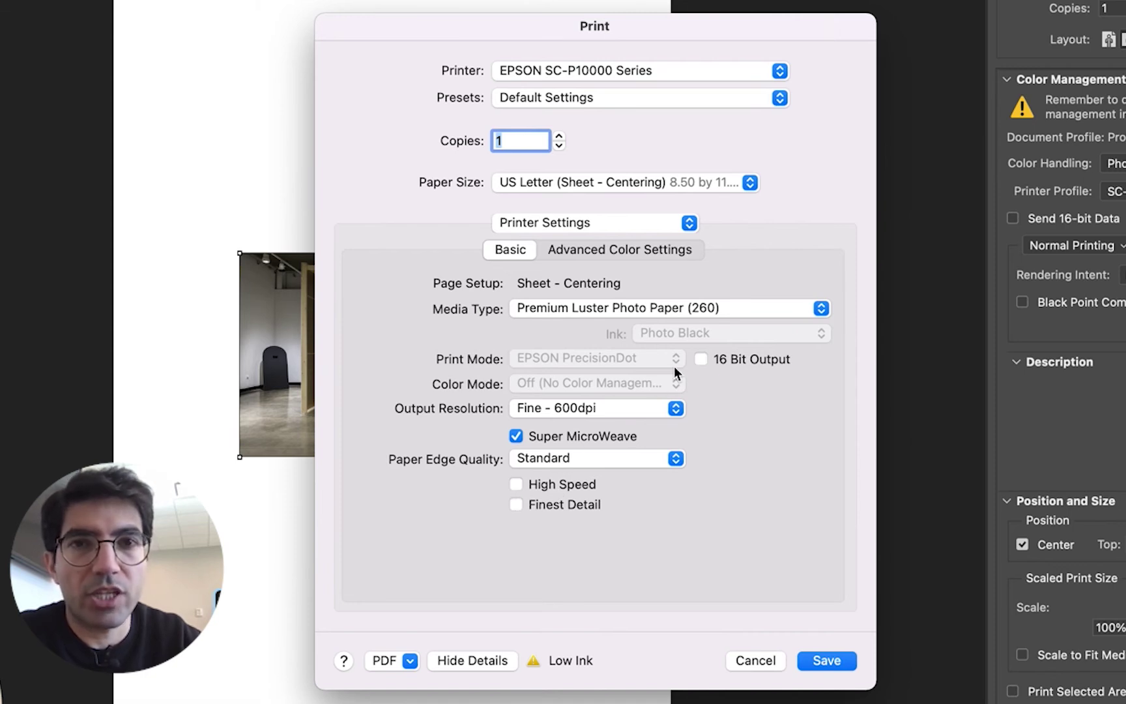
pyautogui.click(846, 662)
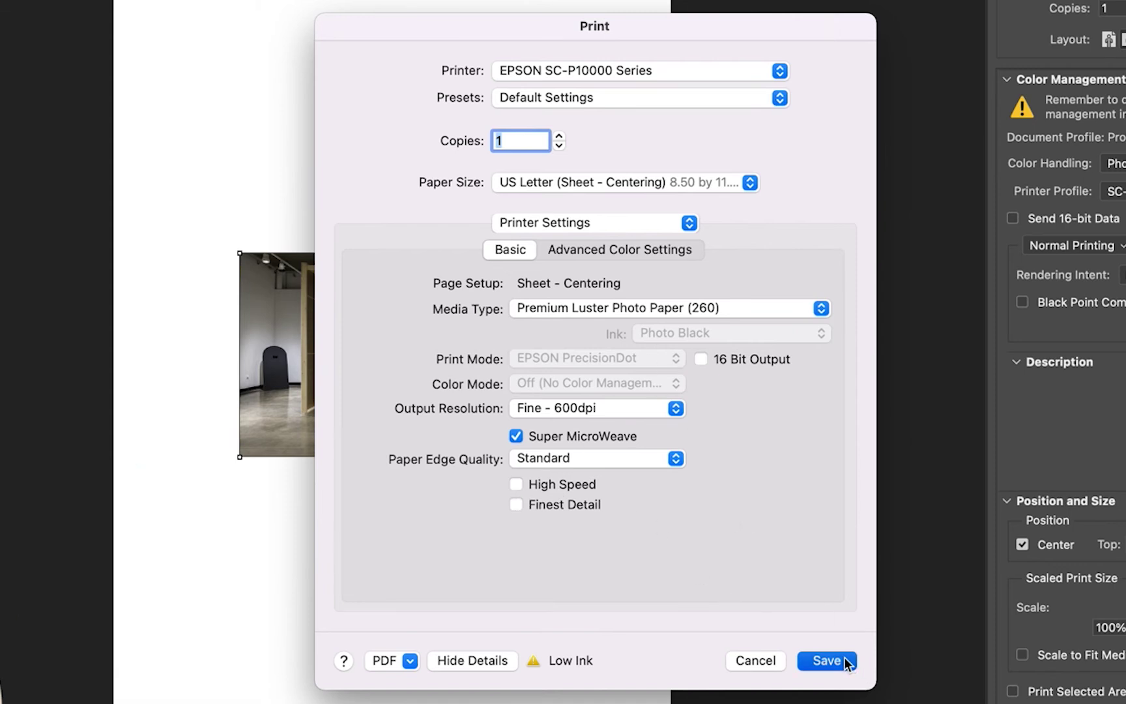
# - Check the Roll Paper Settings, return to Printer Settings and save the printer configuration
pyautogui.click(549, 224)
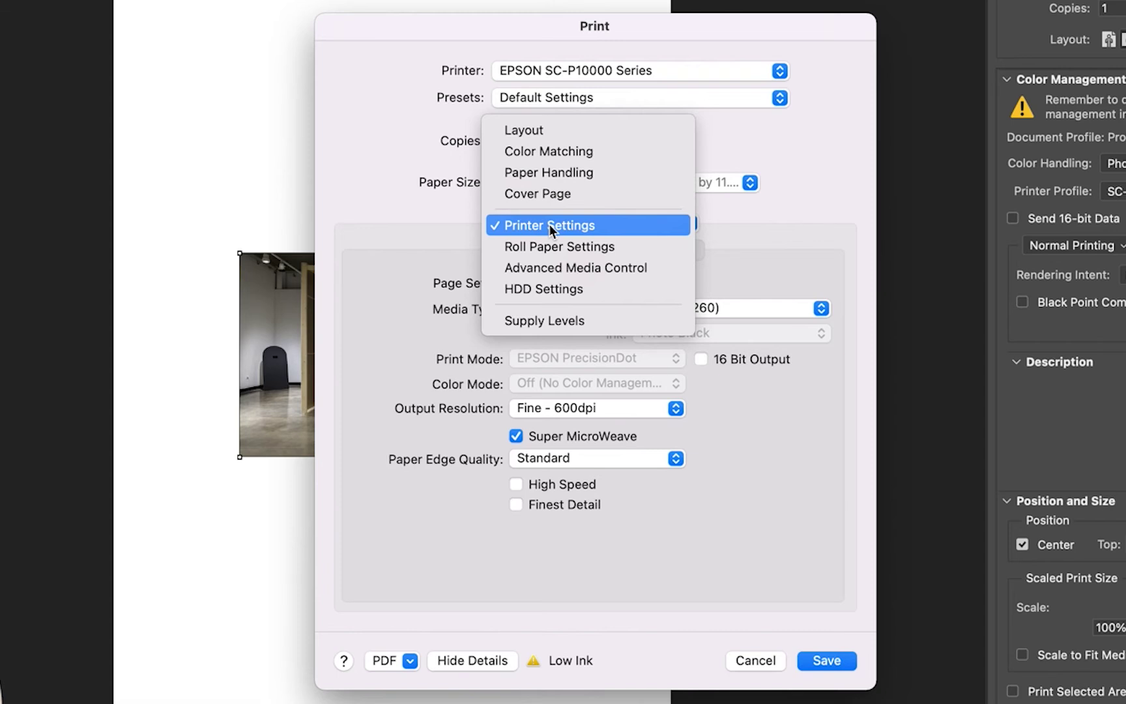
pyautogui.click(573, 249)
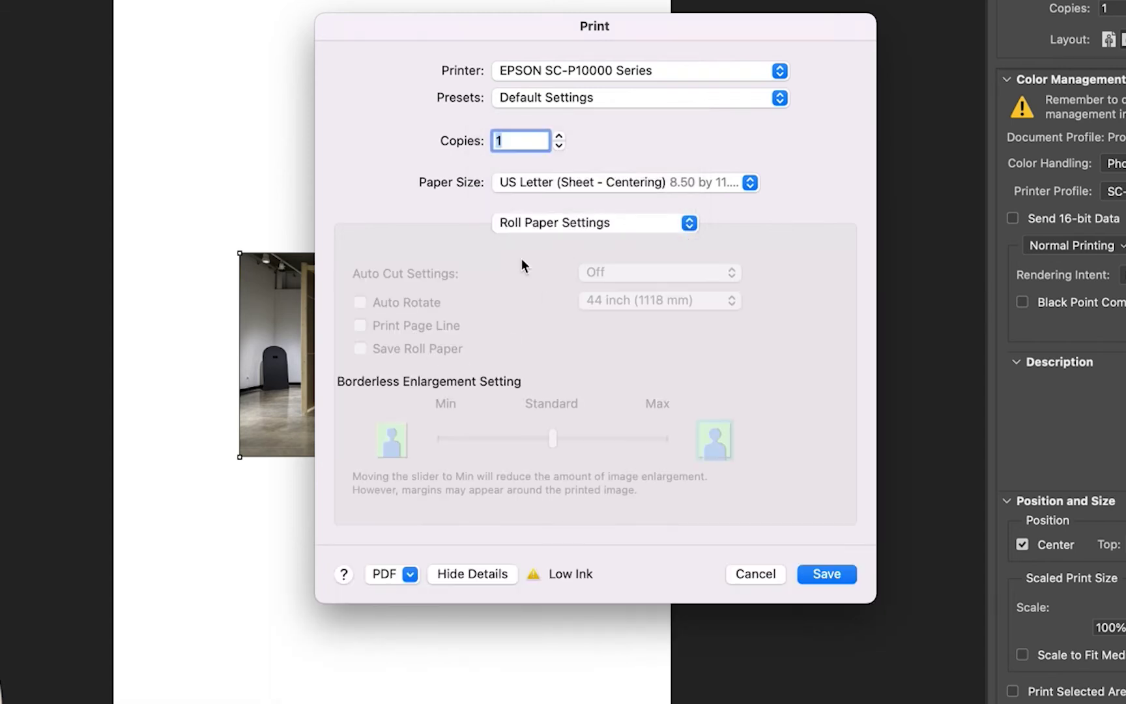
pyautogui.click(616, 223)
pyautogui.click(602, 205)
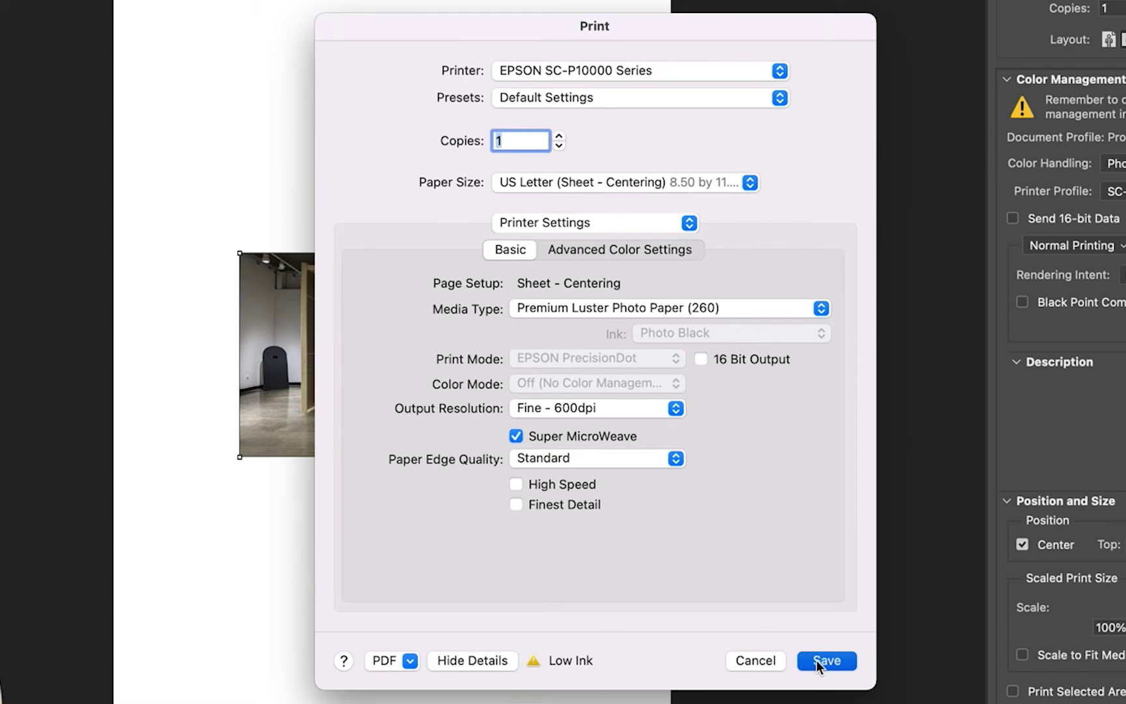
pyautogui.click(816, 659)
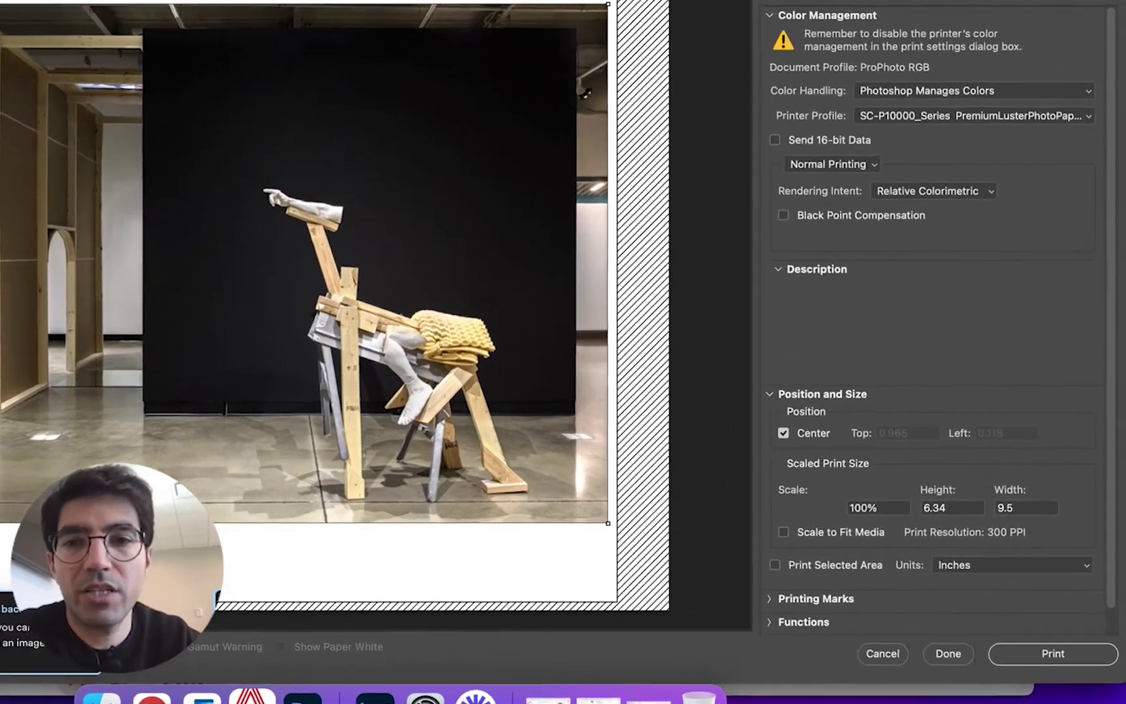
# - Try Scale to Fit Media on the photo and turn it off again to restore the 100% print scale
pyautogui.scroll(-1, 858, 545)
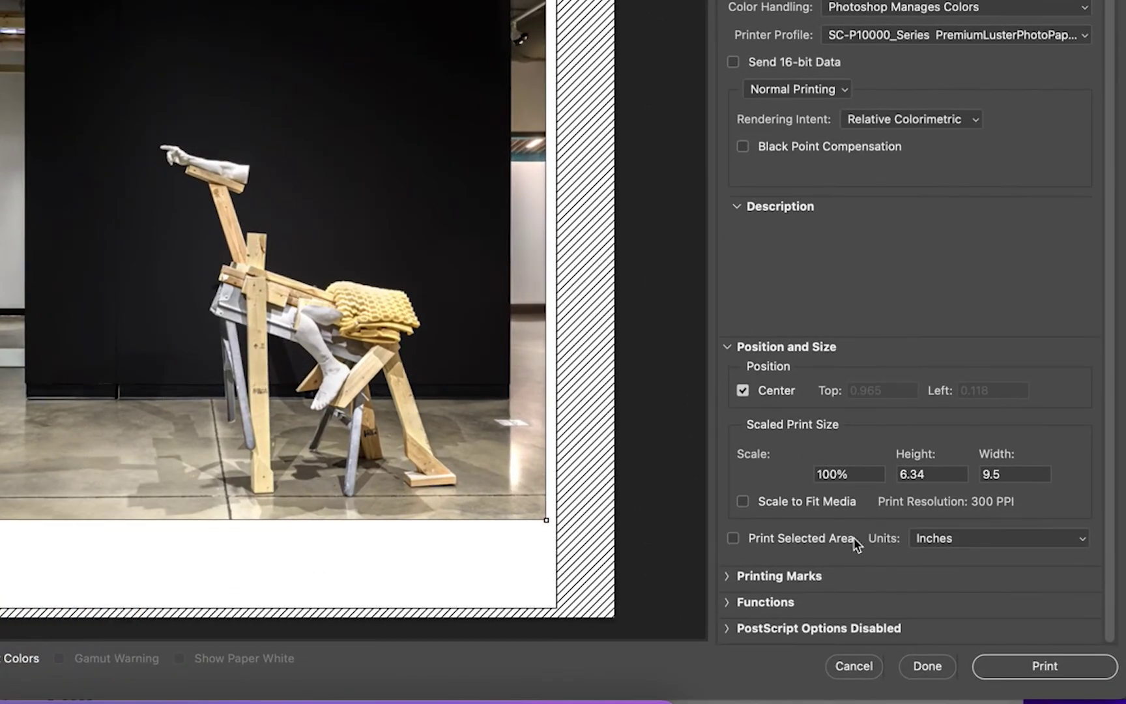
pyautogui.click(792, 506)
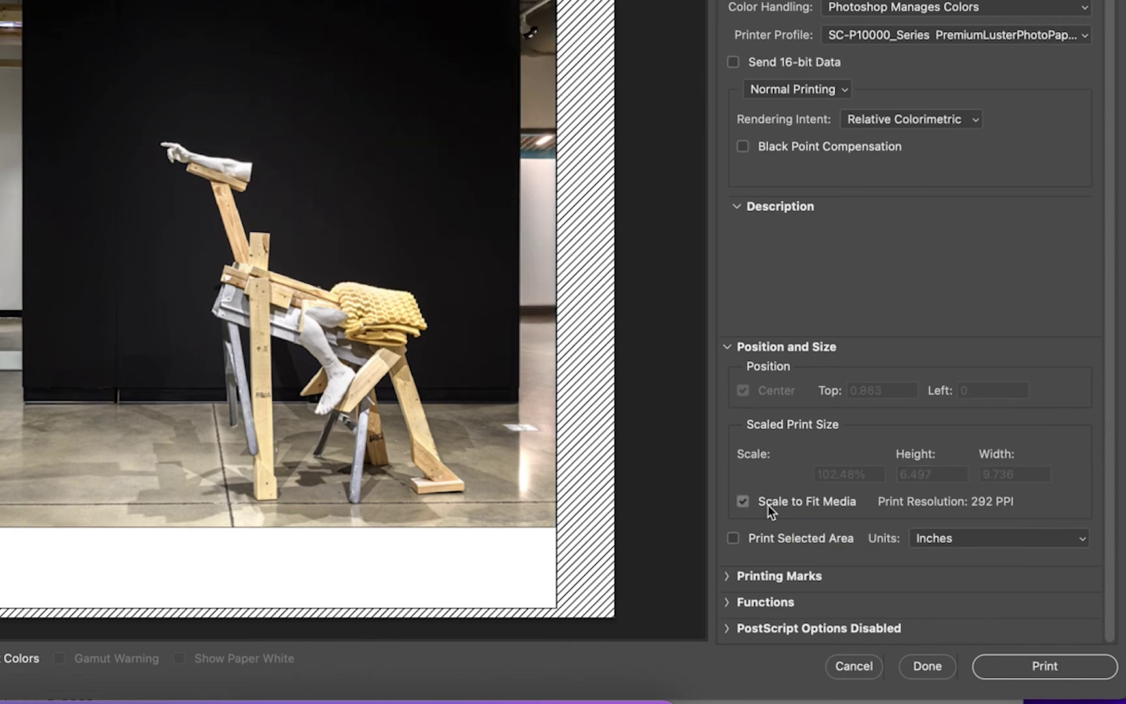
pyautogui.click(768, 504)
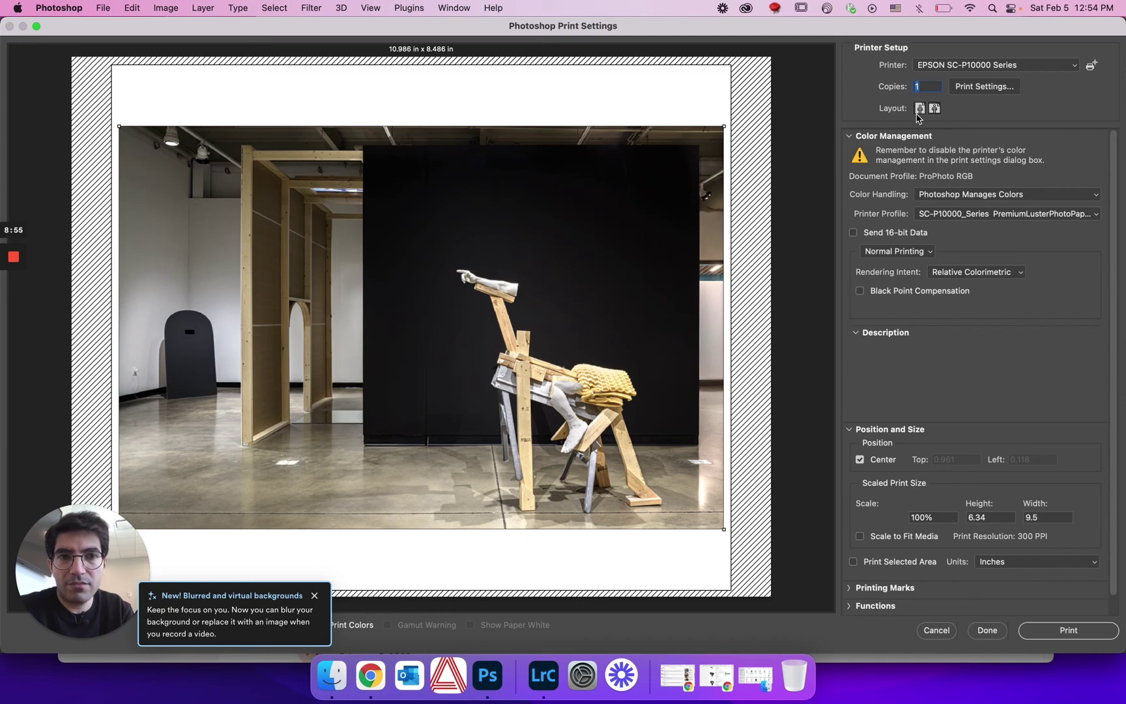
# - Set the page layout back to landscape after trying portrait, and send the photo to print
pyautogui.click(919, 110)
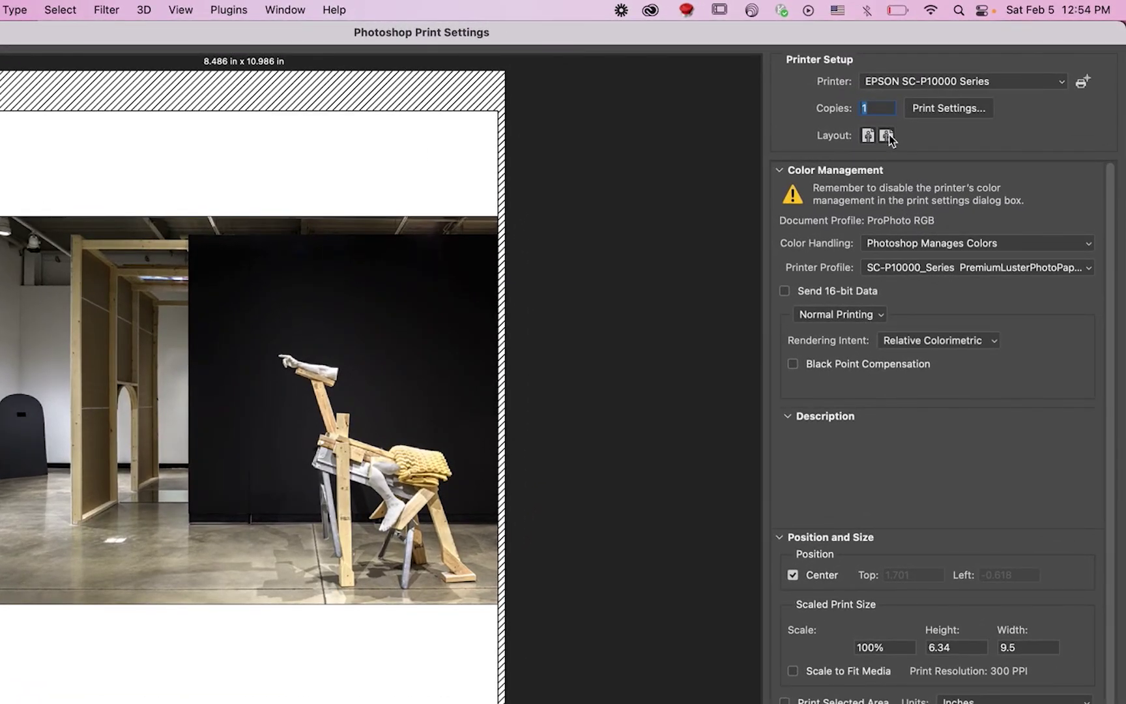
pyautogui.click(887, 135)
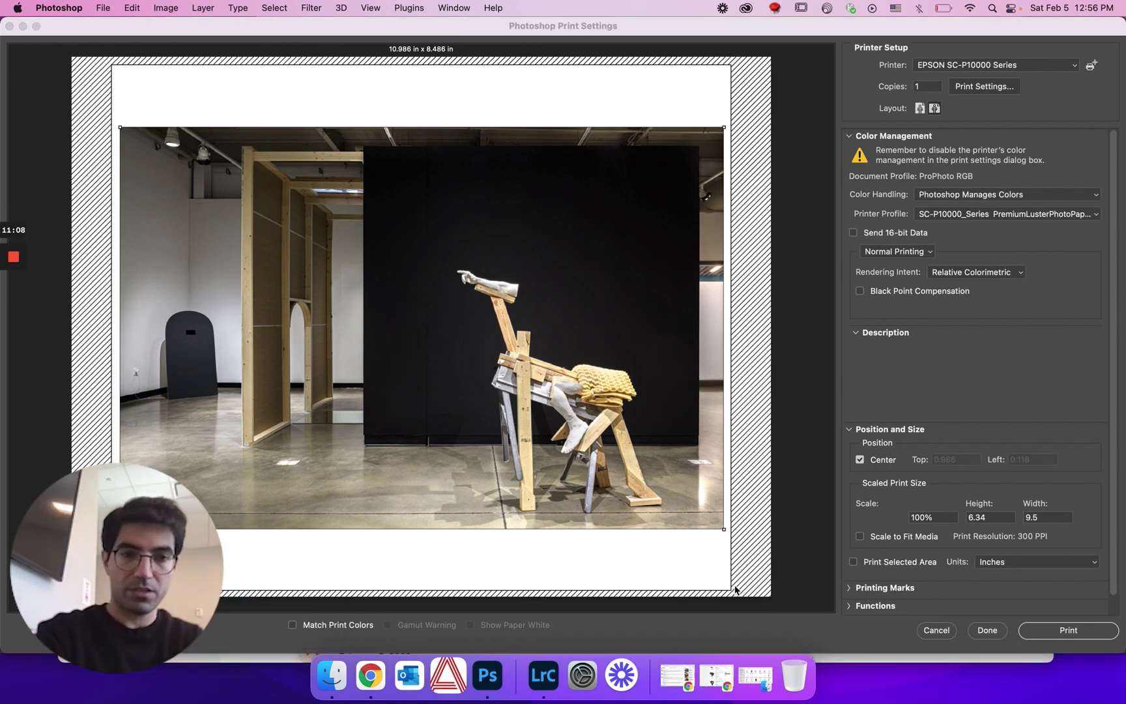
pyautogui.click(1051, 632)
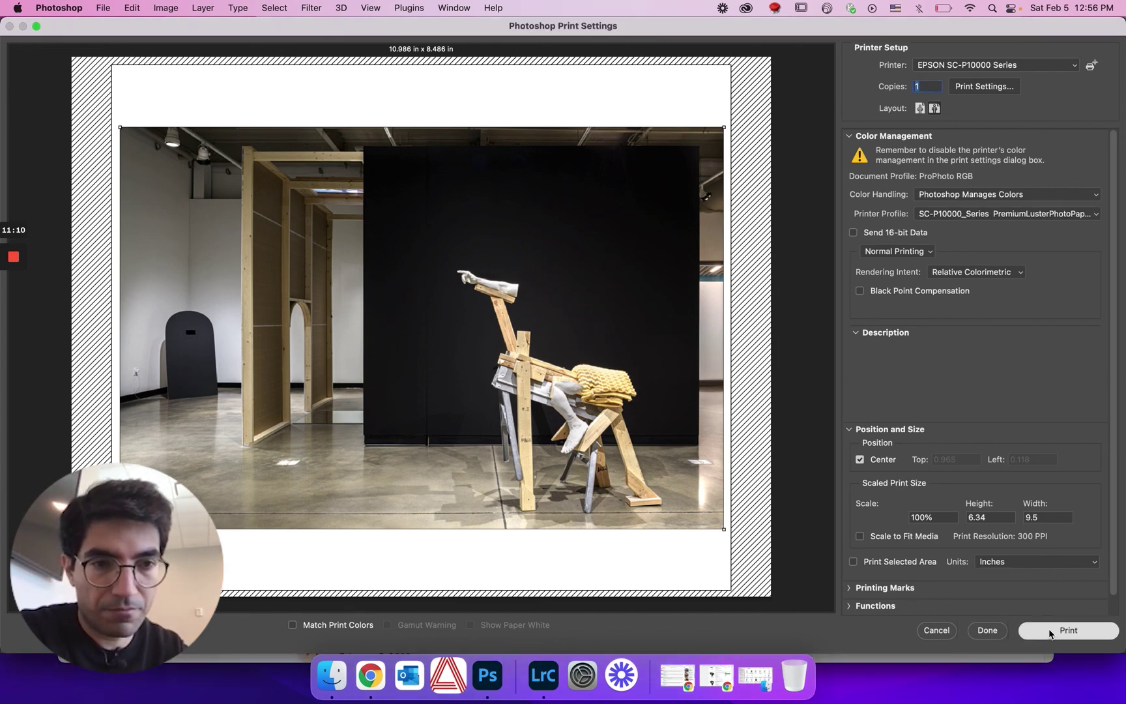